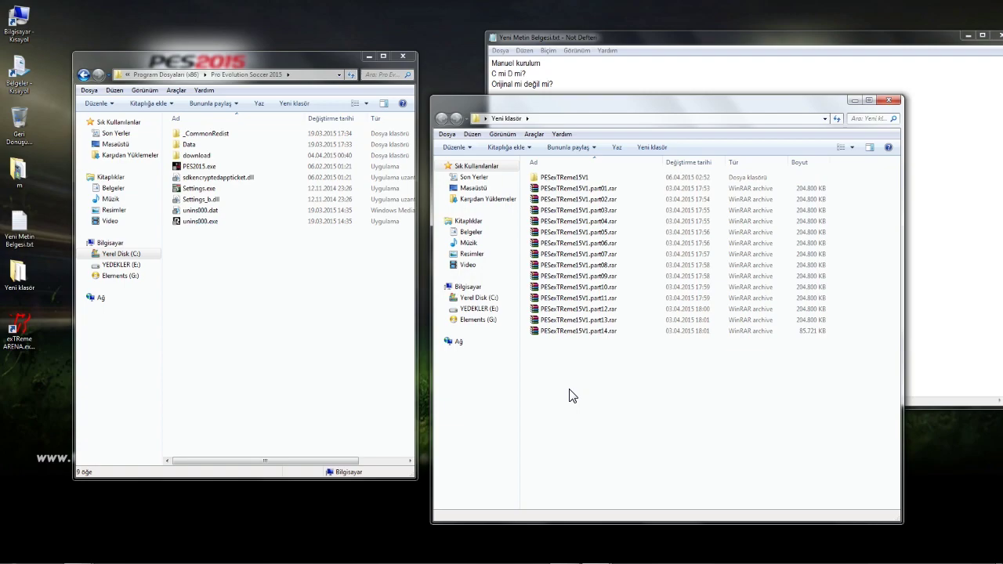
Delete the exTReme ARENA shortcut from the desktop.
left_click(24, 329)
key("Delete")
key("Return")
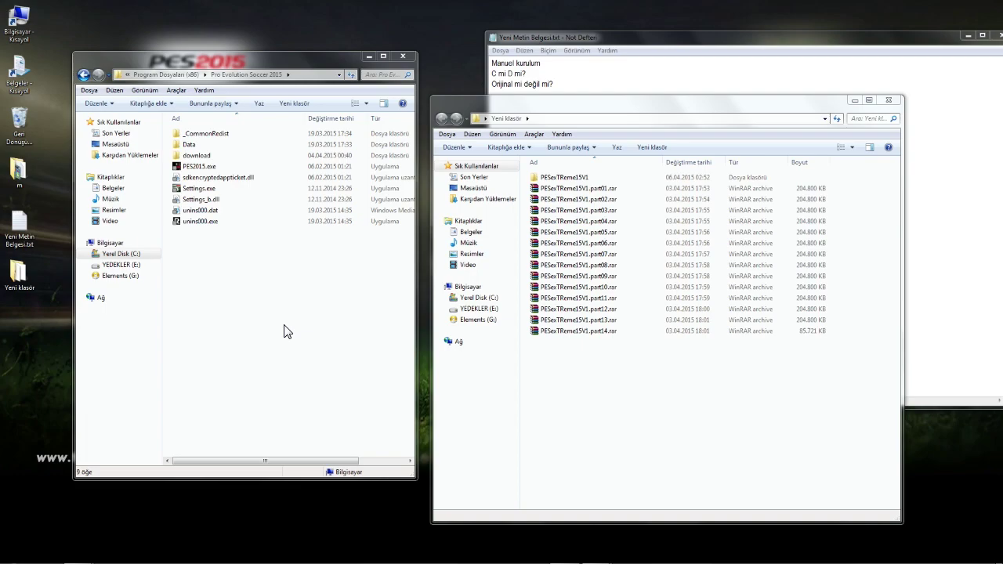
Switch to the browser and review the PES exTReme 15 V1 download section for original games, headed "OYUNUNUZ ORİJİNAL İSE".
key("alt+Tab")
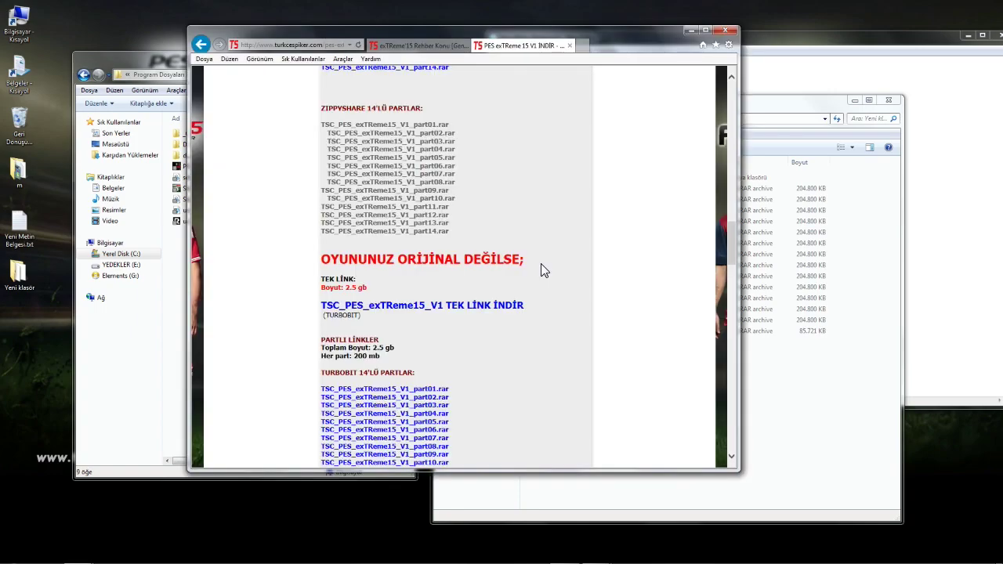
scroll(543, 271, "up", 2)
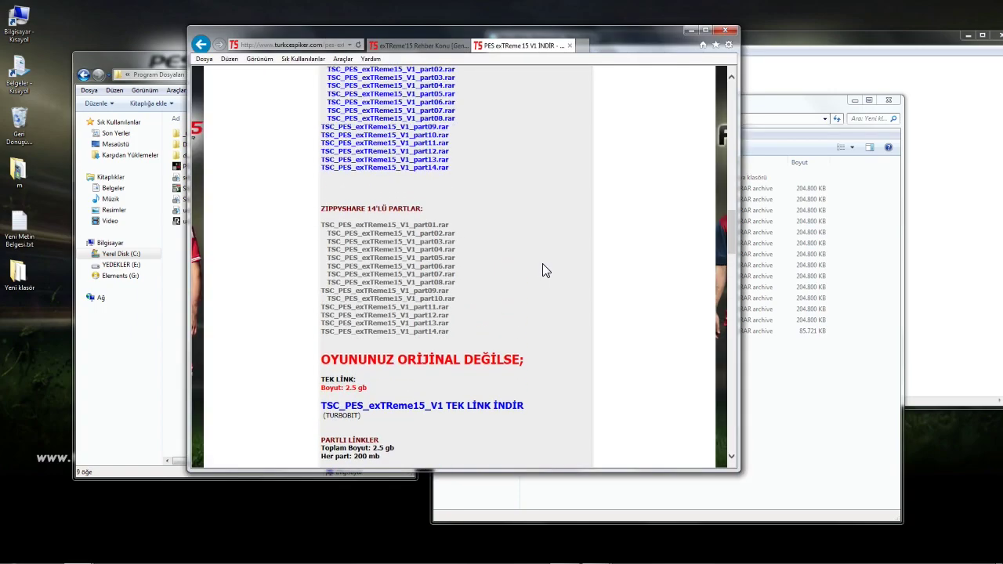
scroll(542, 264, "up", 6)
scroll(522, 293, "up", 5)
scroll(521, 293, "down", 7)
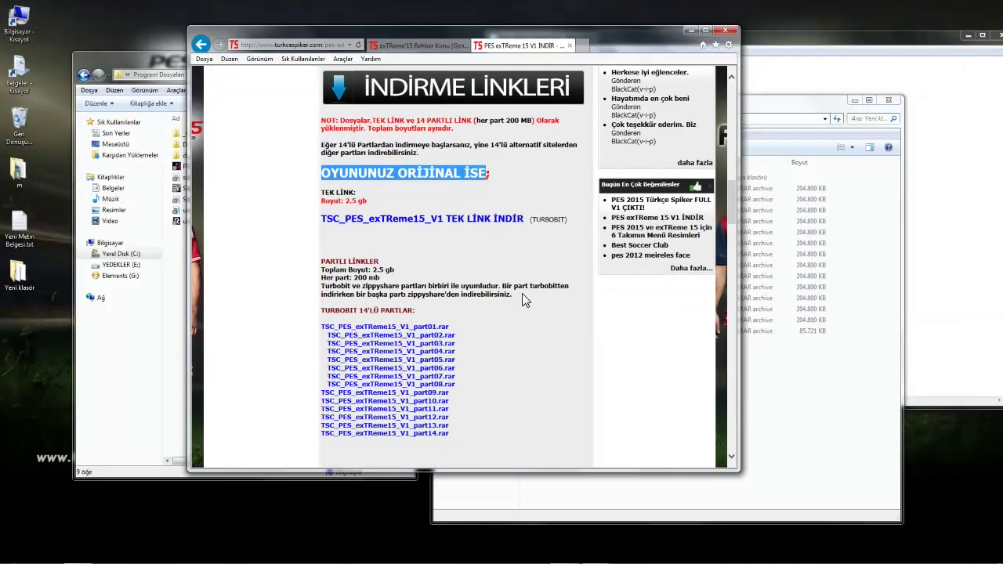
left_click(516, 182)
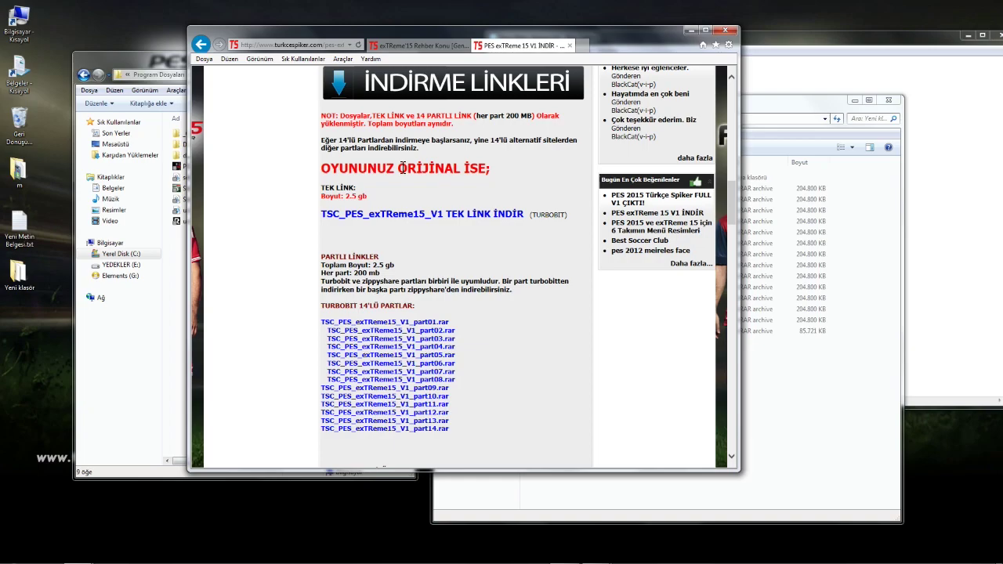
scroll(424, 193, "down", 2)
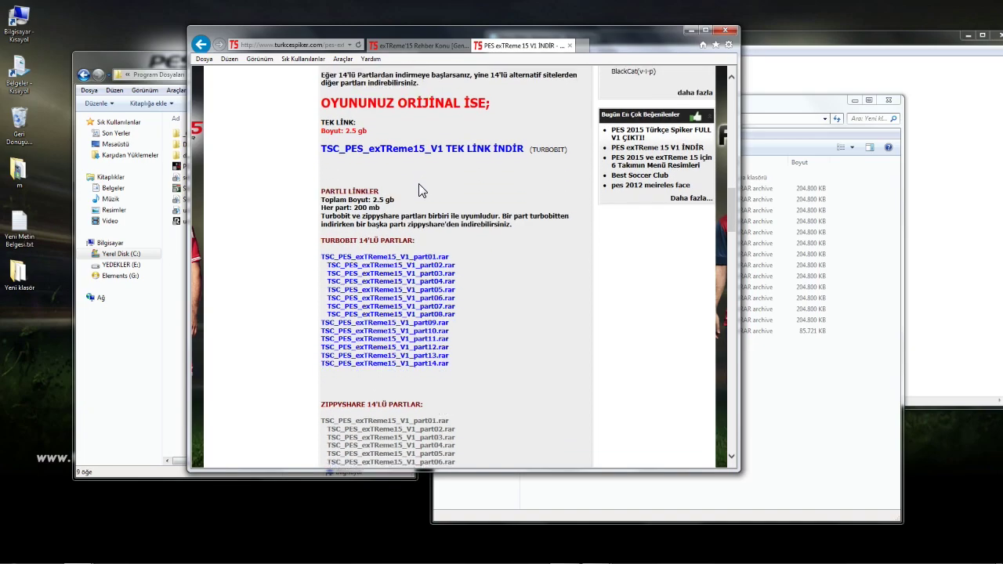
scroll(418, 191, "up", 1)
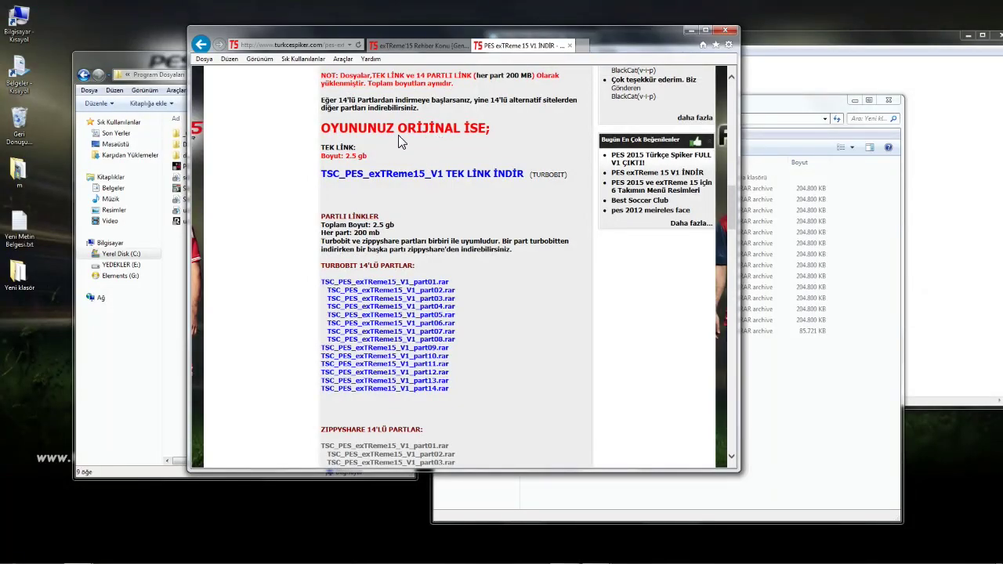
left_click_drag(415, 128, 464, 126)
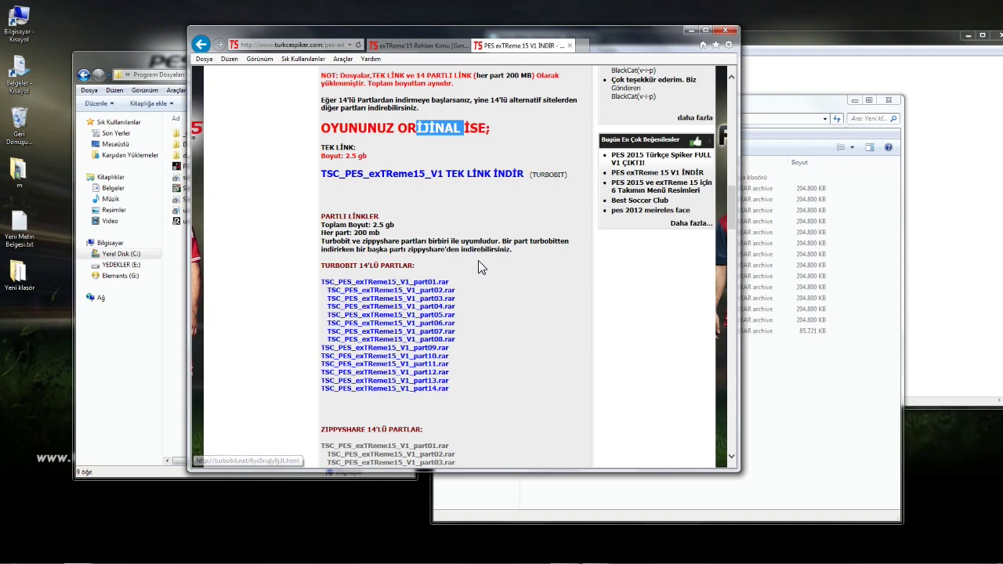
Compare the single-link, Turbobit and Zippyshare part downloads offered for original and non-original games.
scroll(438, 231, "down", 10)
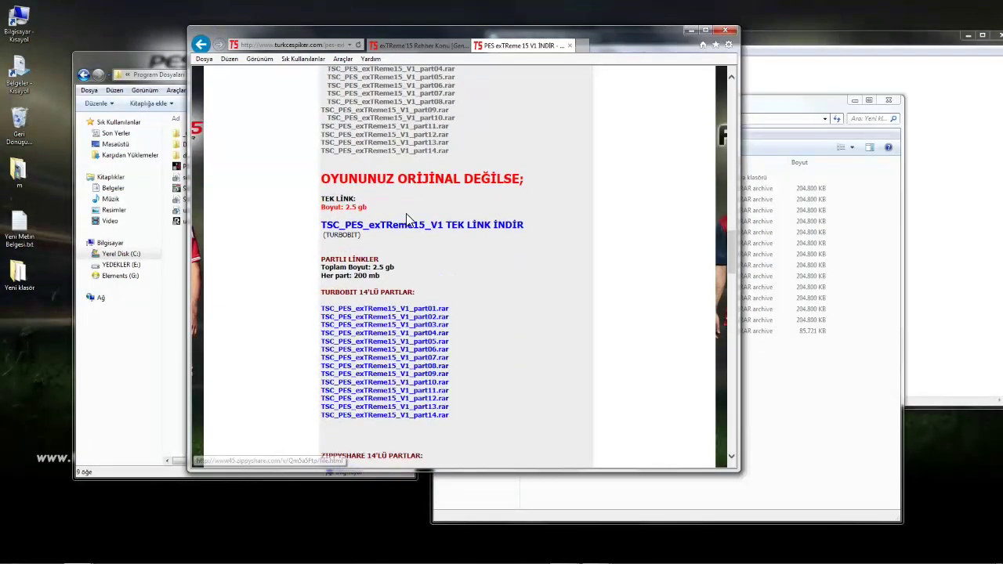
scroll(367, 317, "down", 2)
scroll(373, 298, "up", 4)
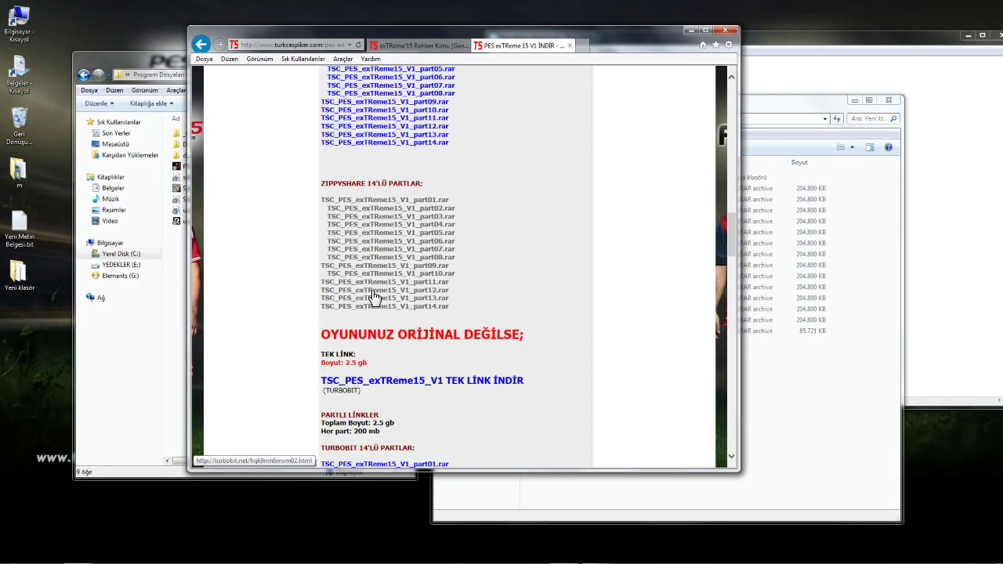
scroll(373, 298, "up", 3)
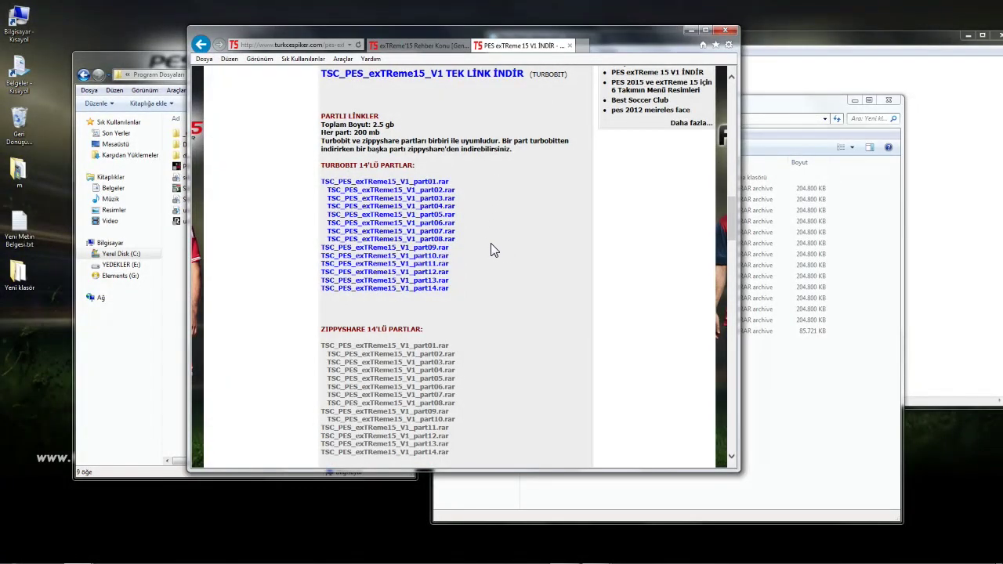
scroll(493, 240, "down", 1)
scroll(489, 223, "up", 3)
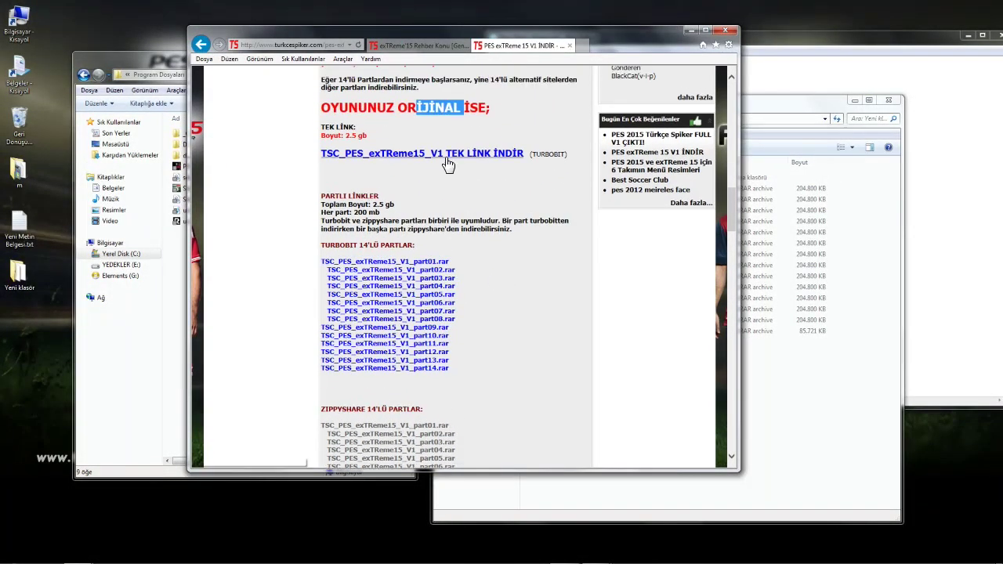
scroll(442, 157, "down", 4)
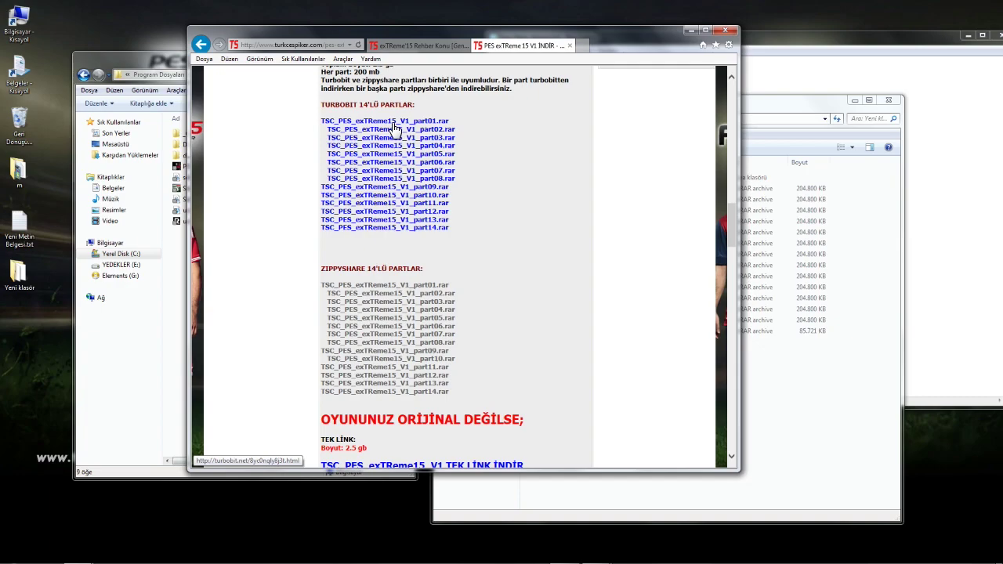
left_click_drag(466, 114, 489, 384)
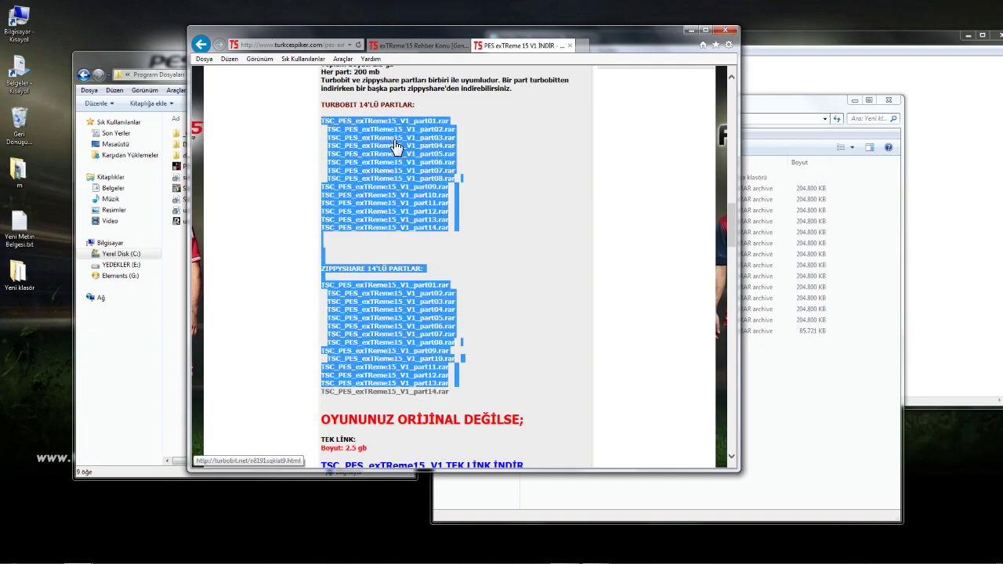
left_click(513, 161)
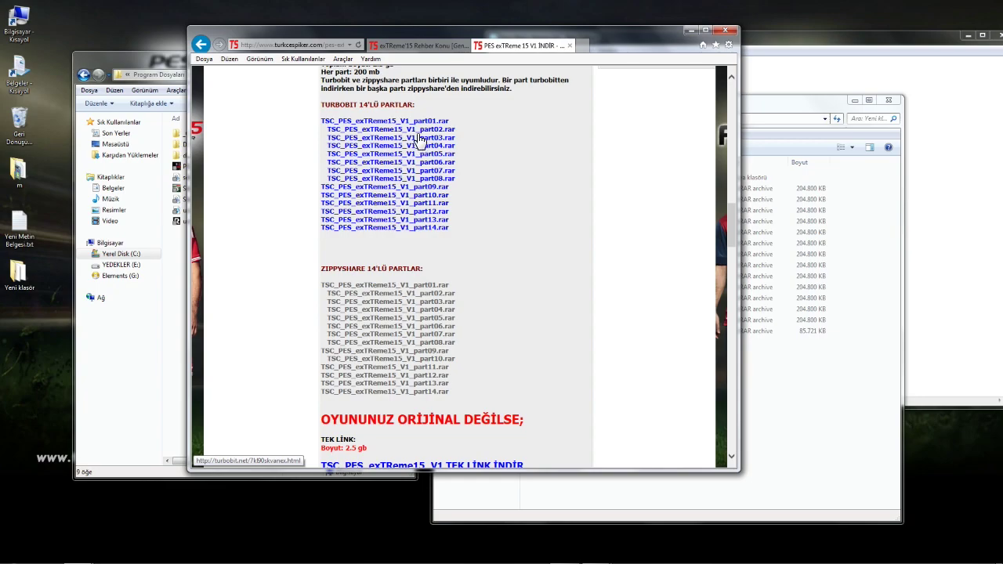
scroll(423, 125, "down", 6)
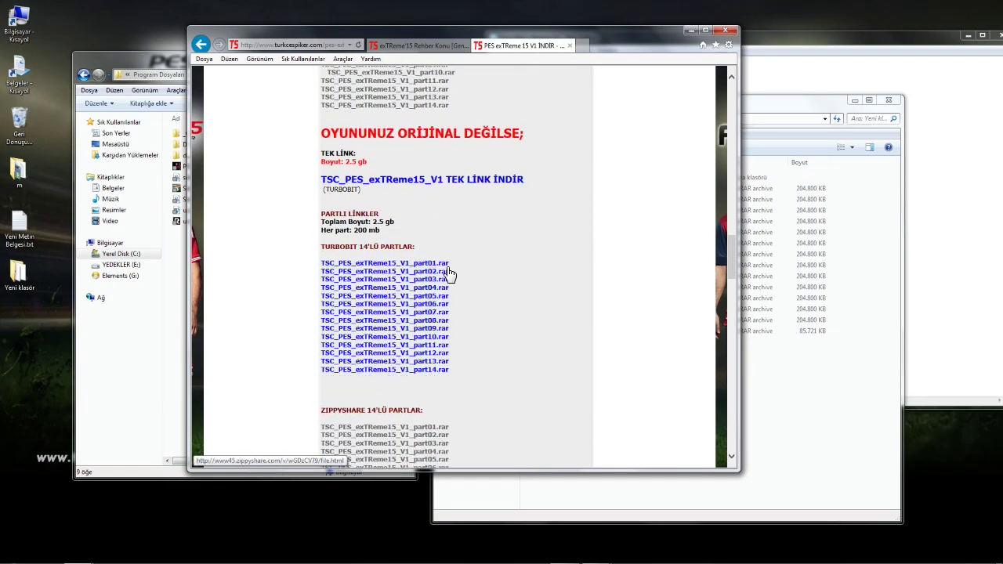
scroll(415, 235, "up", 2)
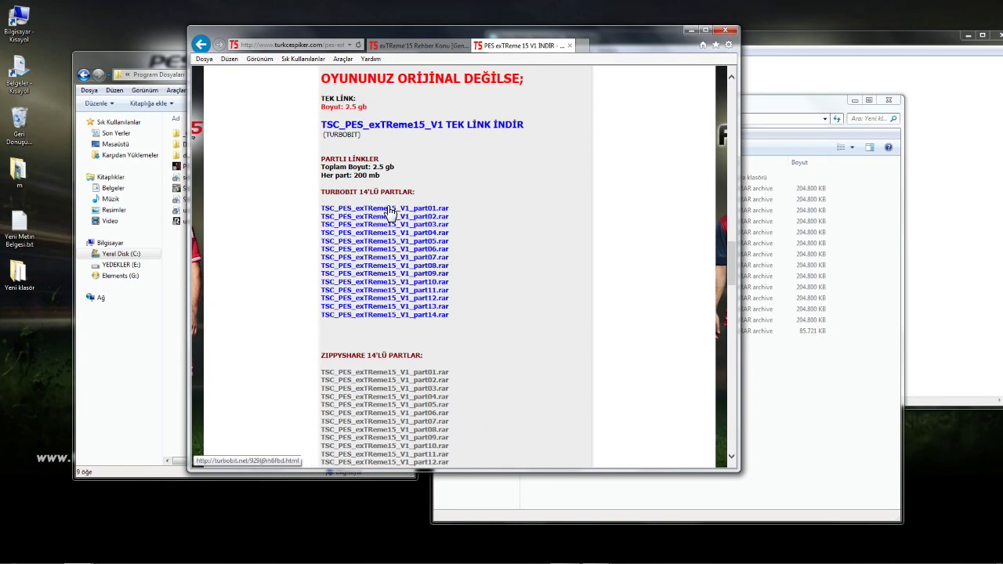
scroll(407, 325, "up", 4)
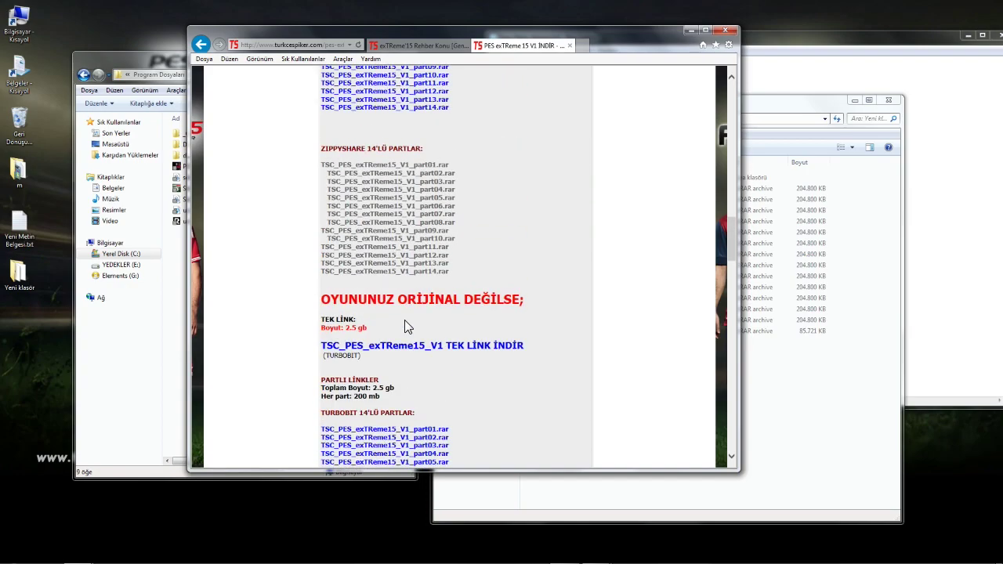
scroll(407, 325, "up", 2)
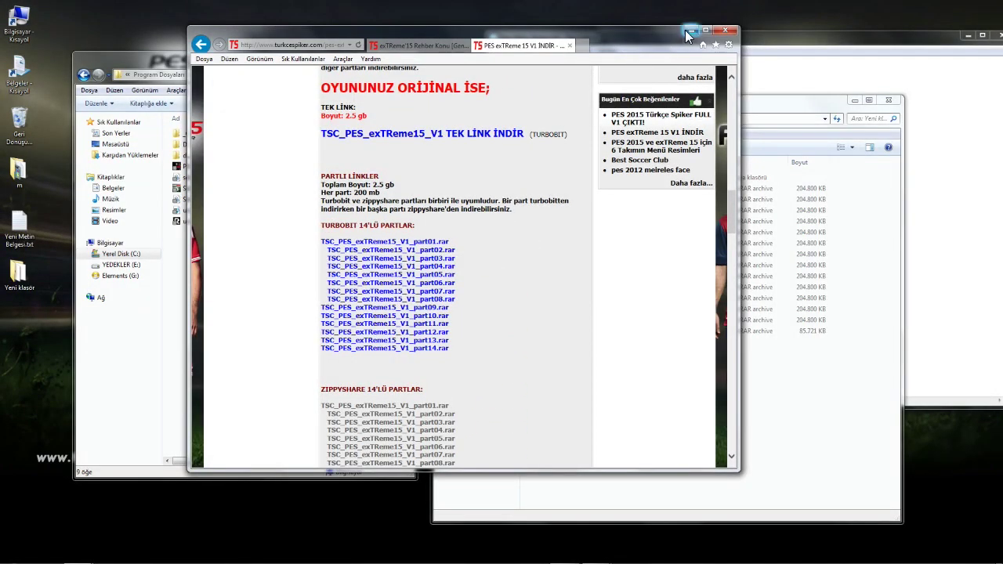
Move the browser window down to uncover the folder windows, return to the archives window and select the Yeni klasör folder on the desktop.
left_click_drag(686, 36, 592, 417)
left_click(592, 418)
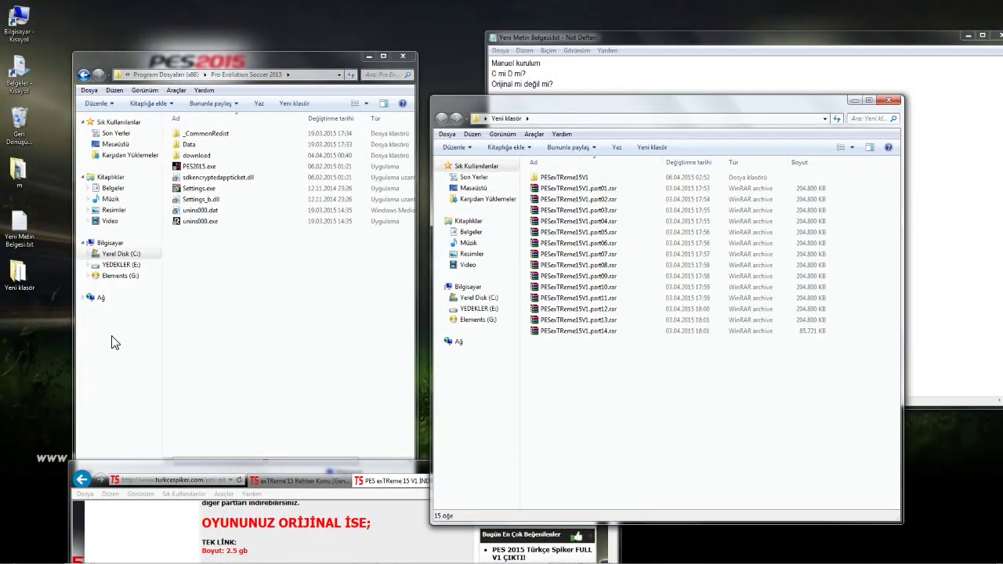
left_click(19, 273)
mouse_move(16, 288)
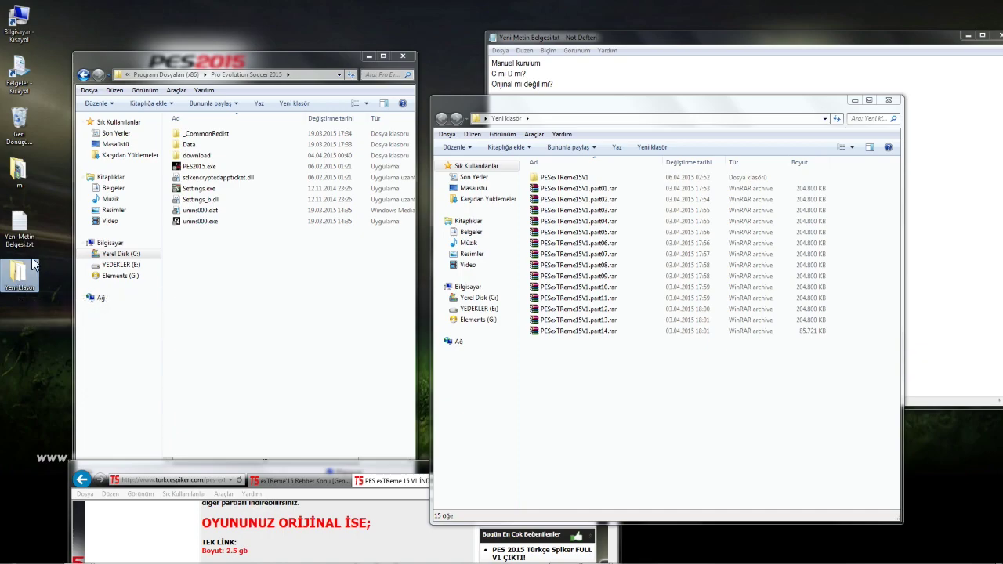
Highlight the archives PESexTReme15V1.part01.rar to part14.rar in Yeni klasör to check the set, then clear the selection.
left_click(612, 345)
left_click_drag(612, 350, 592, 188)
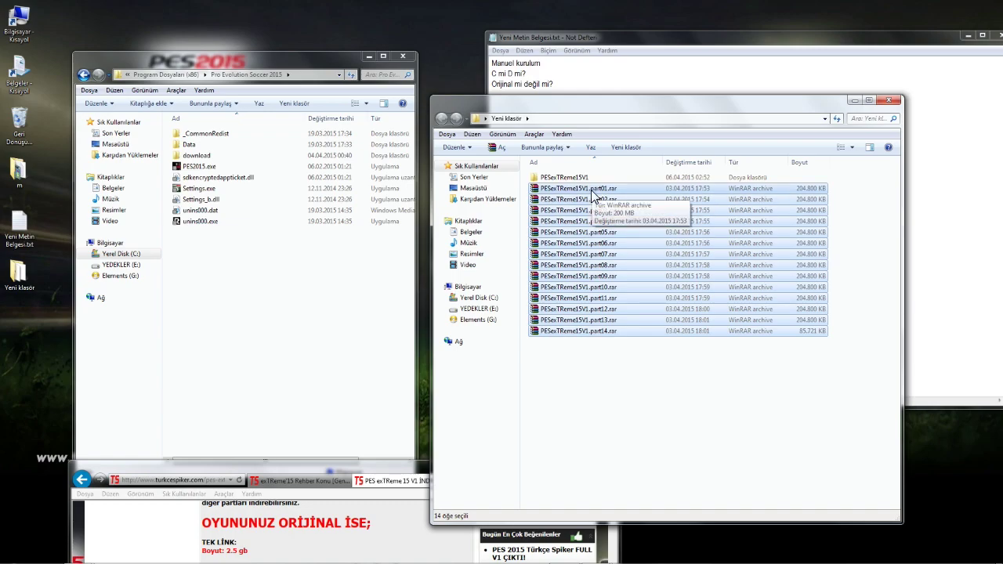
left_click(597, 354)
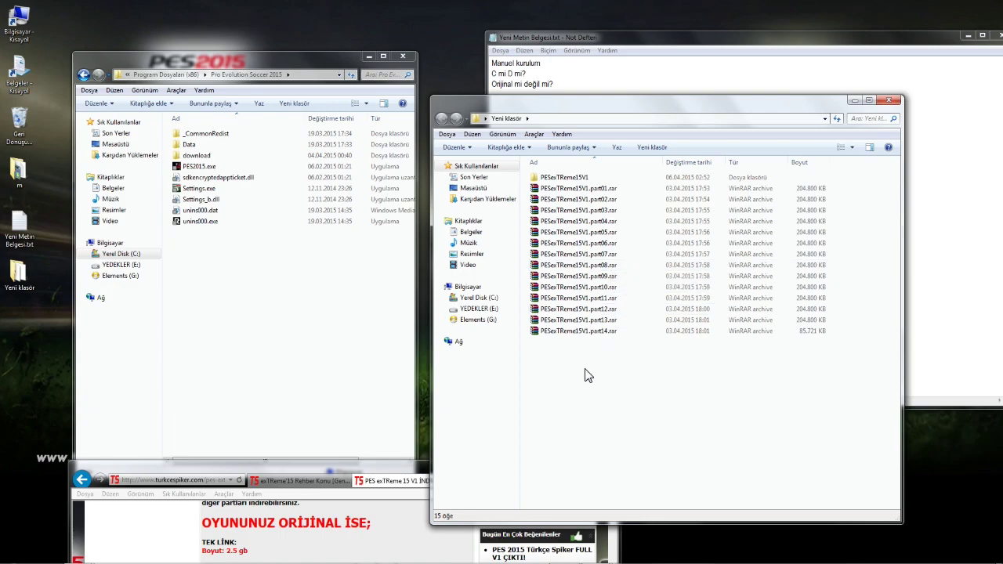
left_click_drag(610, 356, 598, 185)
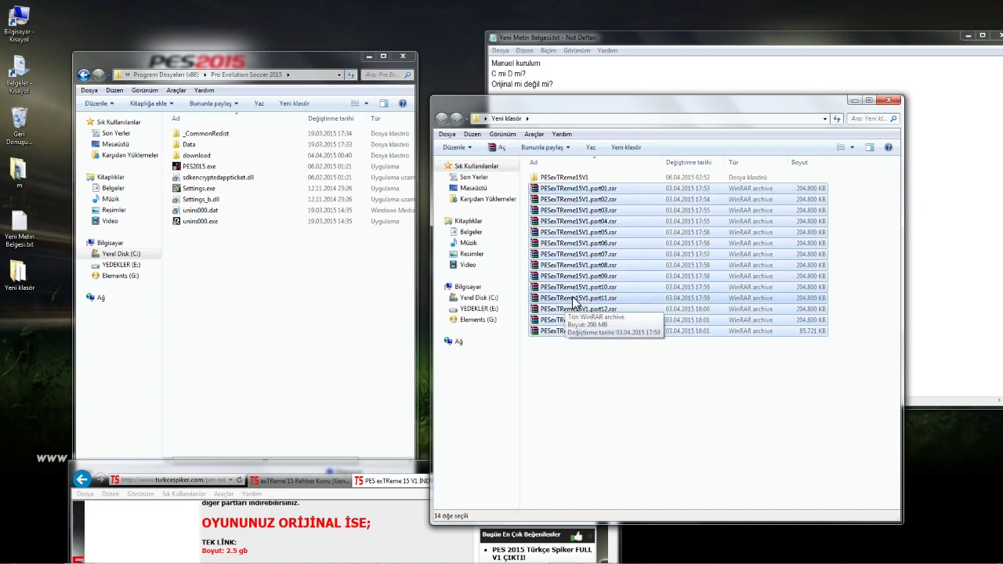
left_click(617, 354)
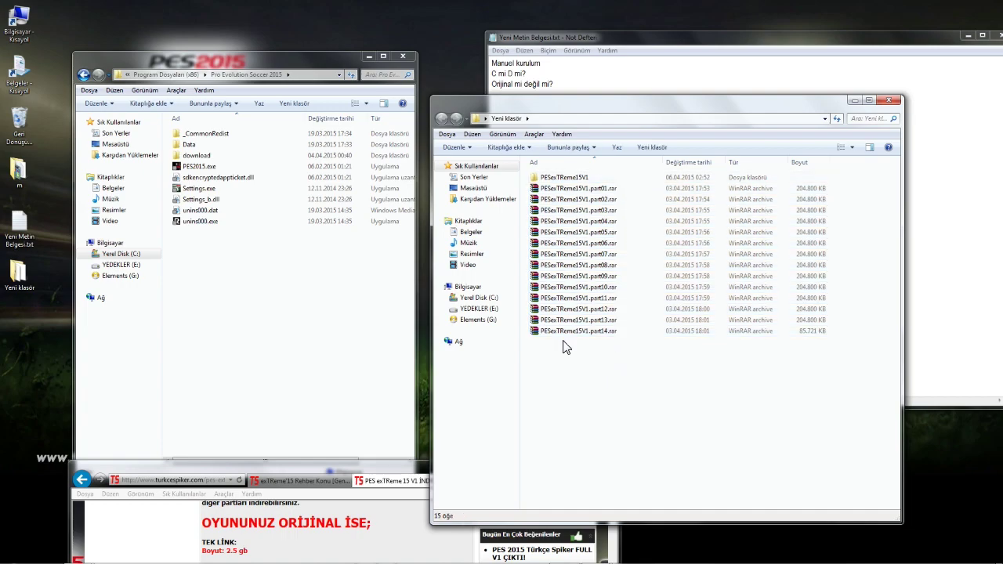
View the contents of PESexTReme15V1.part01.rar in WinRAR, close it, and open the extracted PESexTReme15V1 folder.
double_click(575, 195)
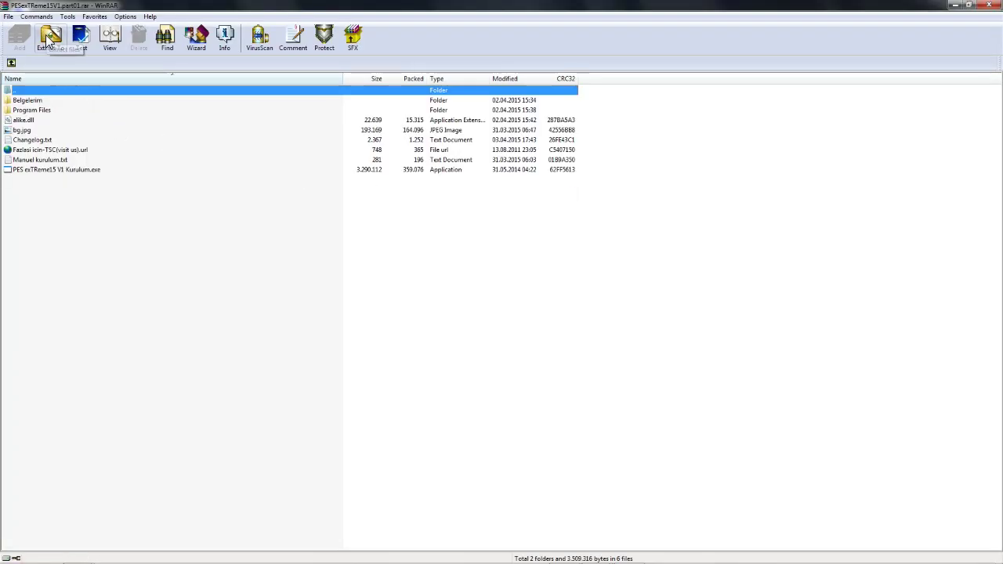
left_click(993, 4)
left_click_drag(661, 367, 576, 188)
left_click(572, 179)
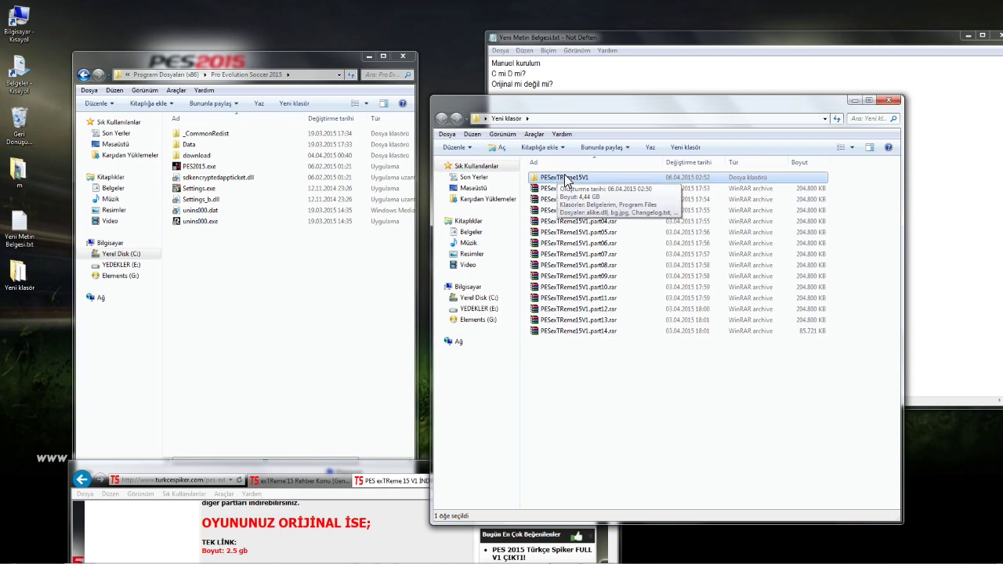
double_click(564, 177)
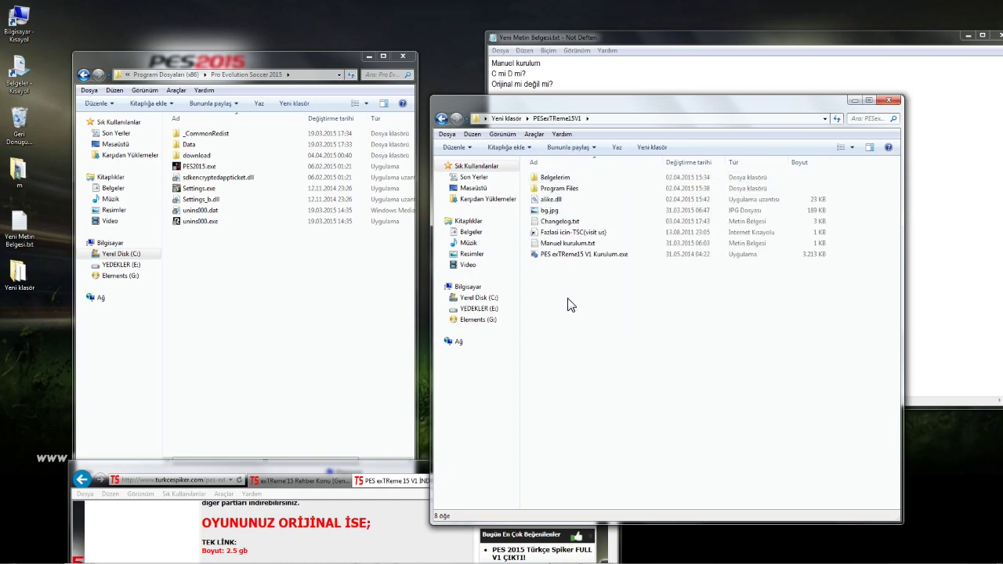
Go over the extracted files and the PES exTReme15 V1 Kurulum.exe installer, check the Notepad notes, and return to the folder.
left_click_drag(593, 297, 580, 174)
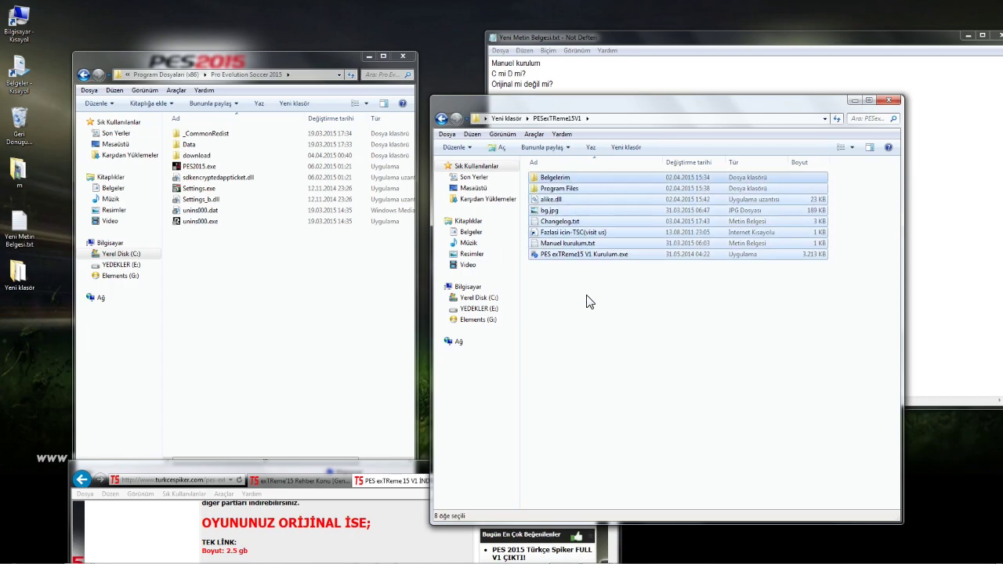
left_click(588, 301)
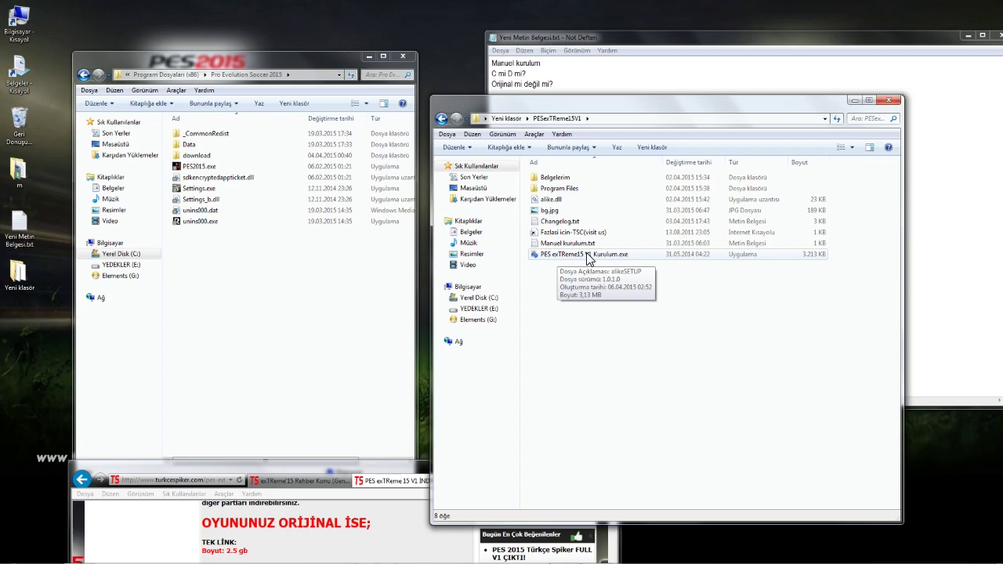
left_click(587, 259)
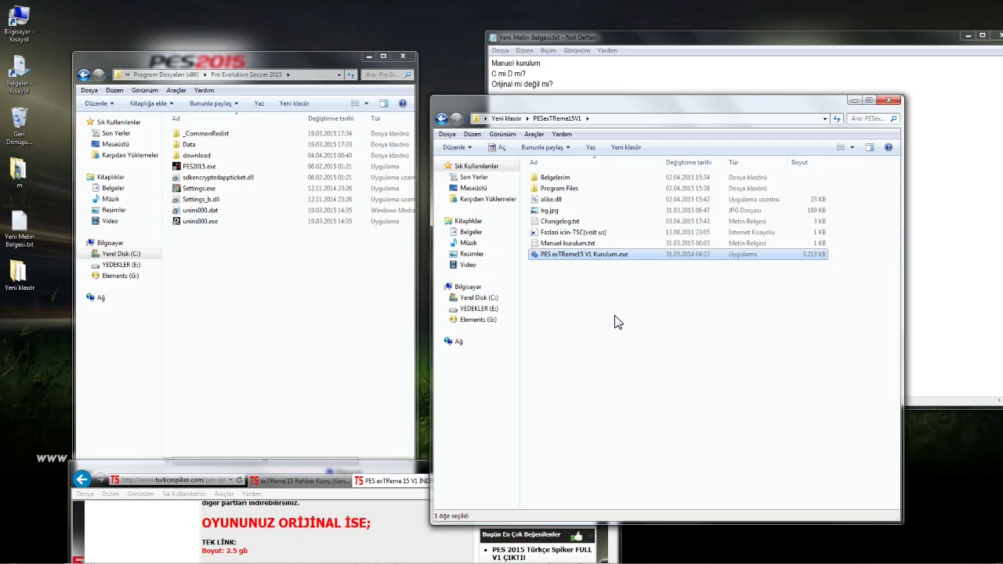
left_click(591, 70)
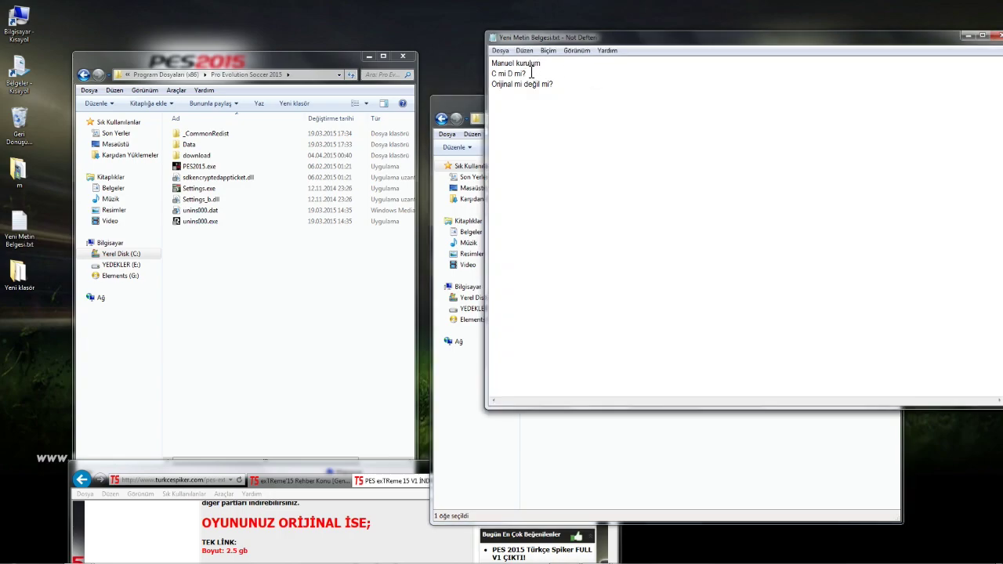
left_click(576, 451)
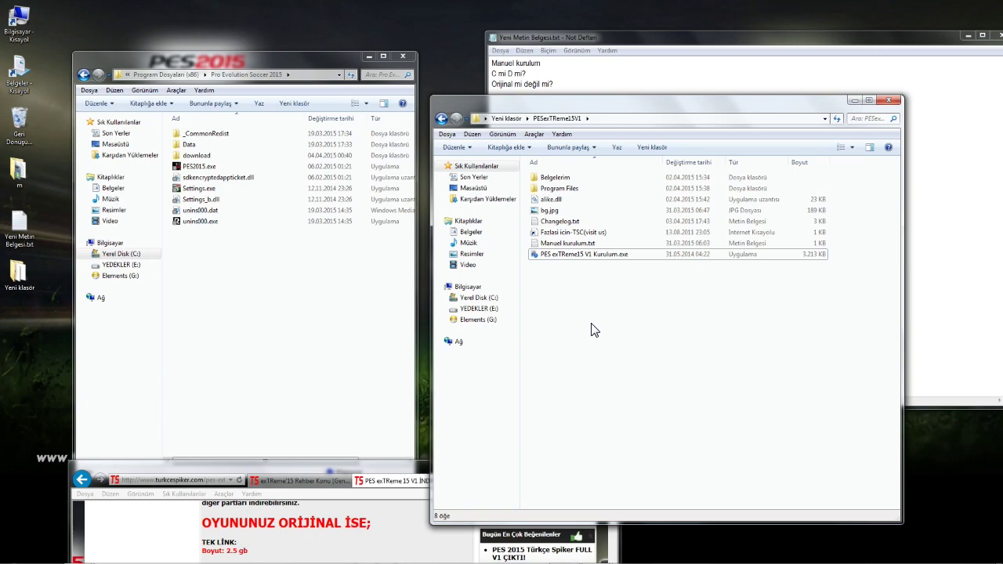
left_click(29, 324)
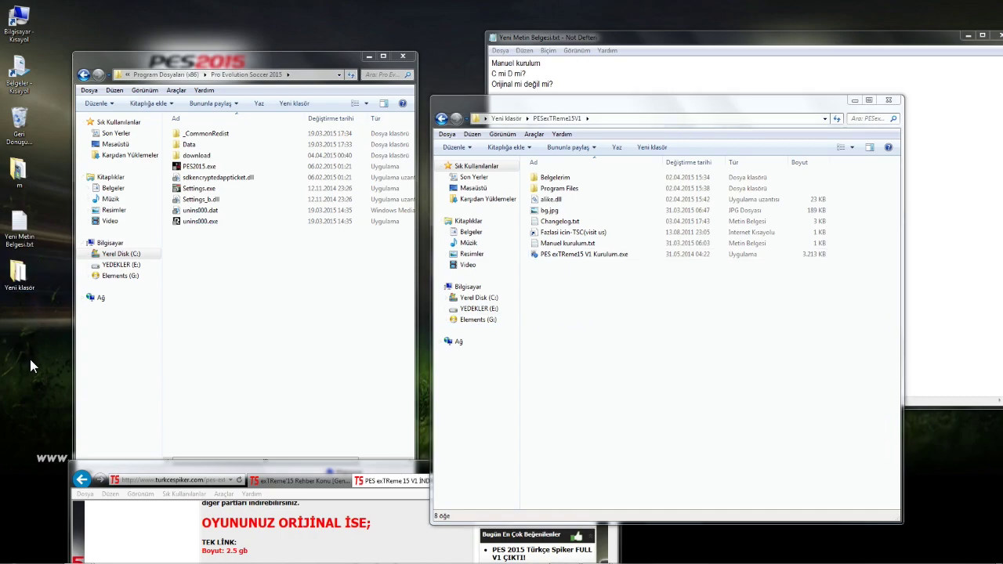
right_click(24, 335)
left_click(23, 354)
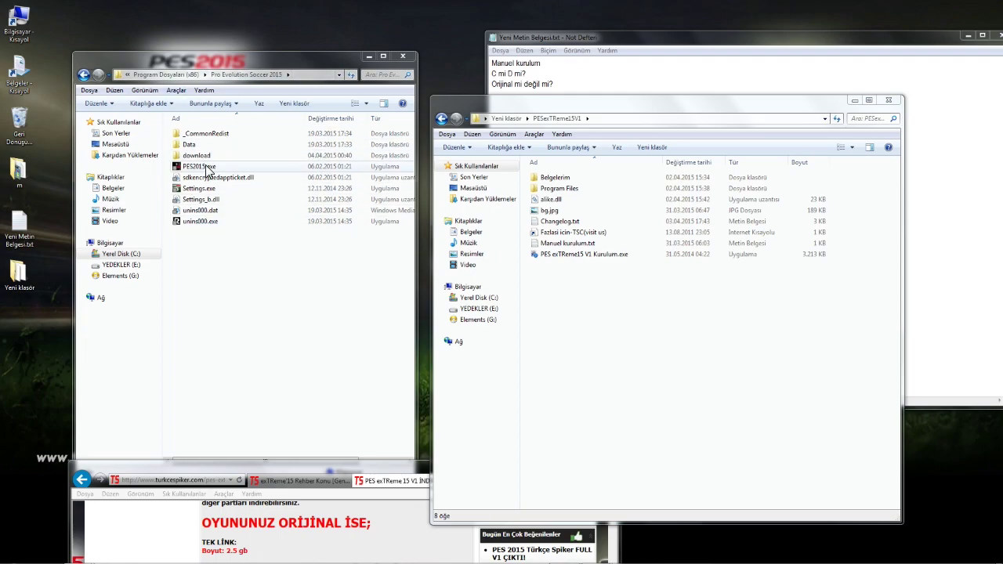
Locate the Pro Evolution Soccer 2015 folder in Program Dosyaları (x86), open it and examine its full installation path.
left_click(83, 75)
scroll(220, 314, "down", 3)
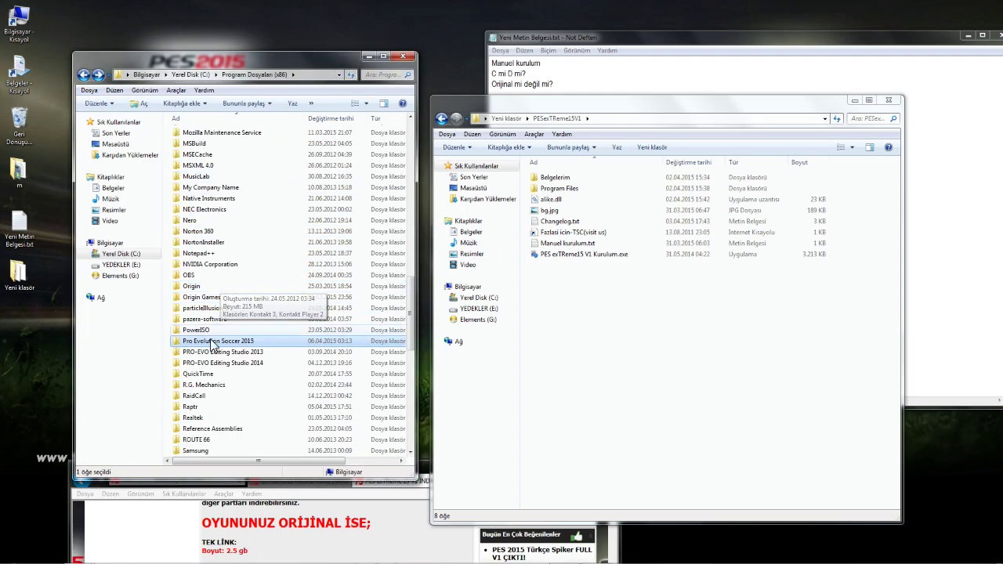
double_click(213, 345)
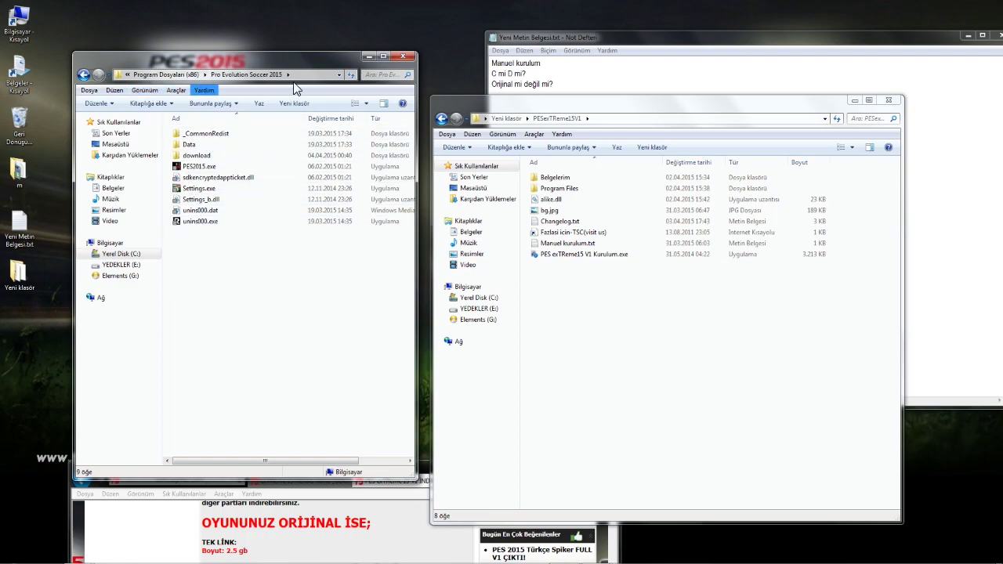
left_click(149, 75)
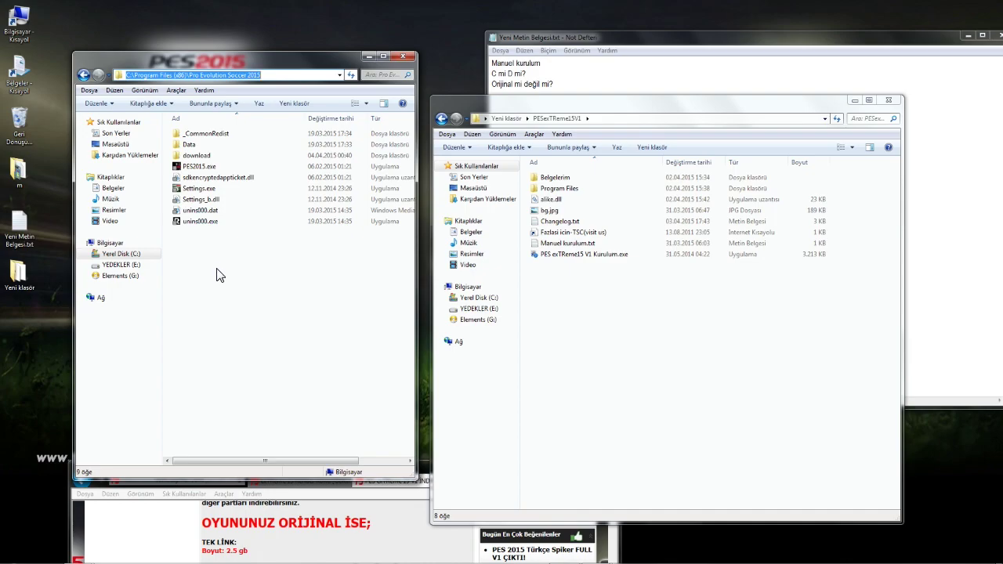
left_click(263, 291)
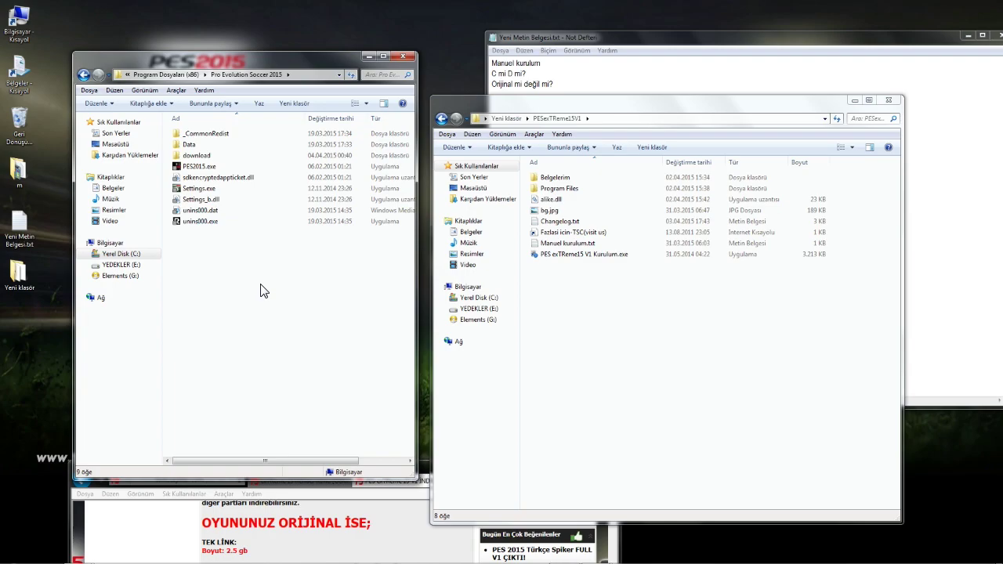
left_click(158, 76)
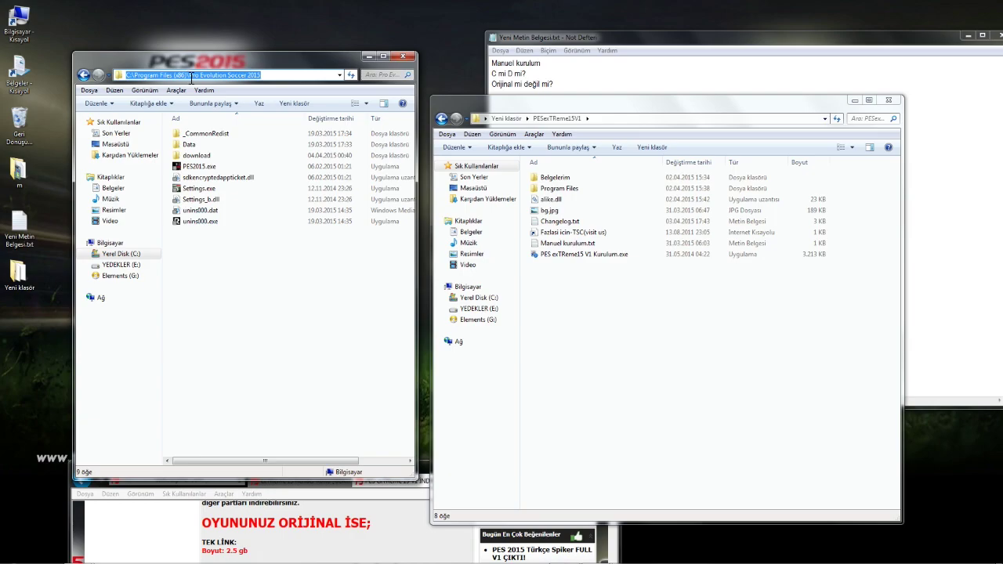
left_click(276, 76)
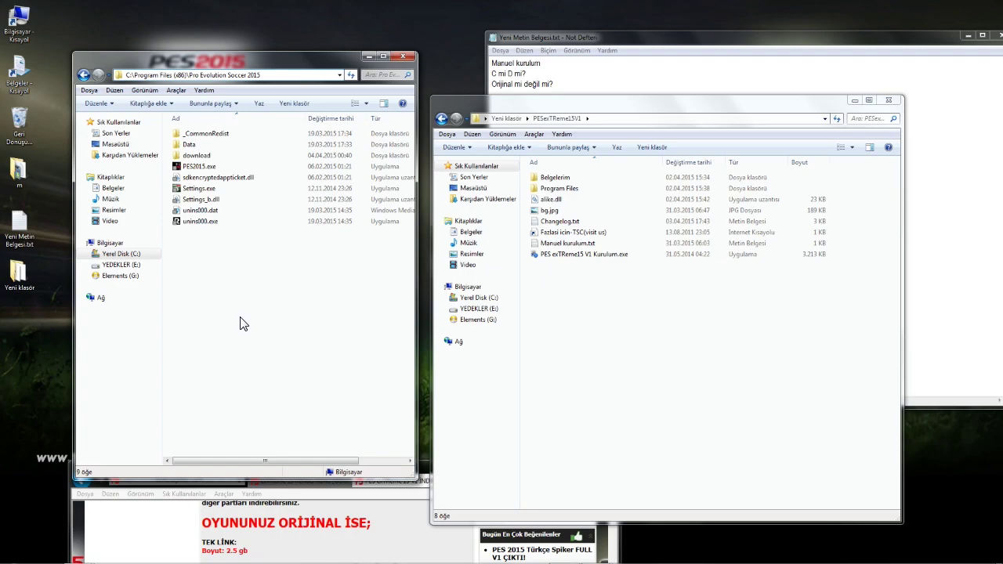
left_click(234, 276)
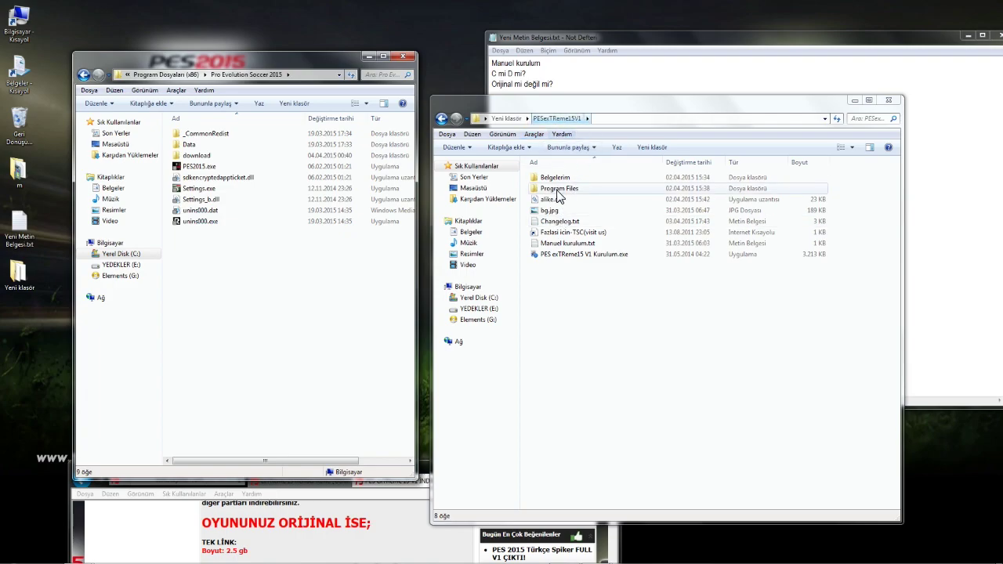
Copy the KONAMI folder from the patch's Belgelerim folder, select the documents shortcut on the desktop, and return to PESexTReme15V1.
left_click_drag(553, 178, 815, 196)
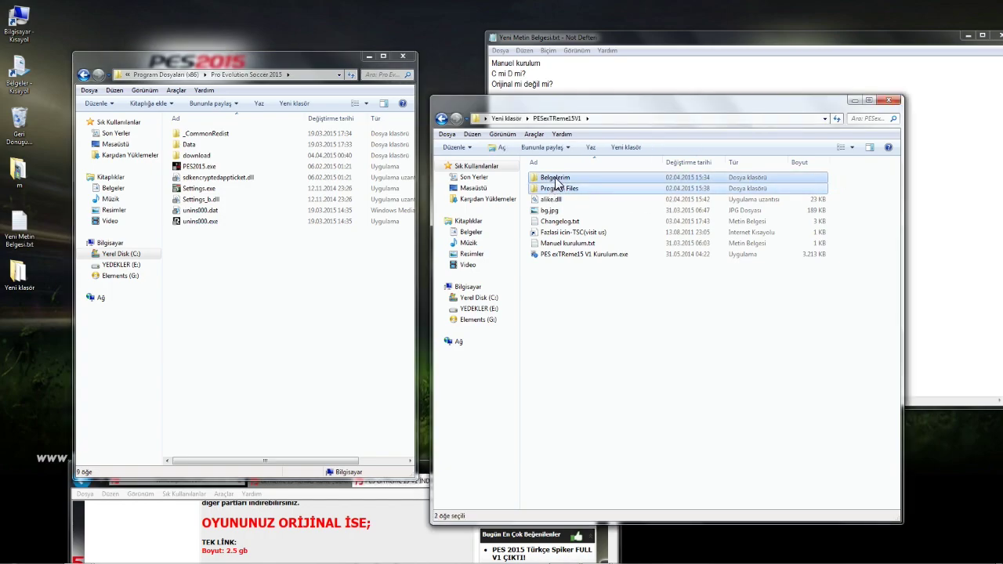
double_click(553, 178)
left_click(555, 180)
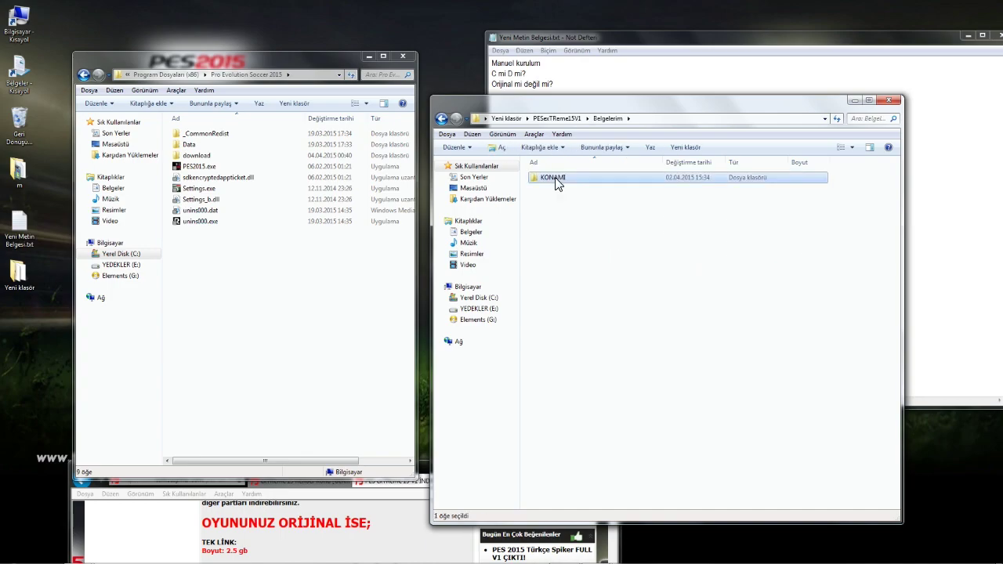
right_click(555, 180)
left_click(600, 402)
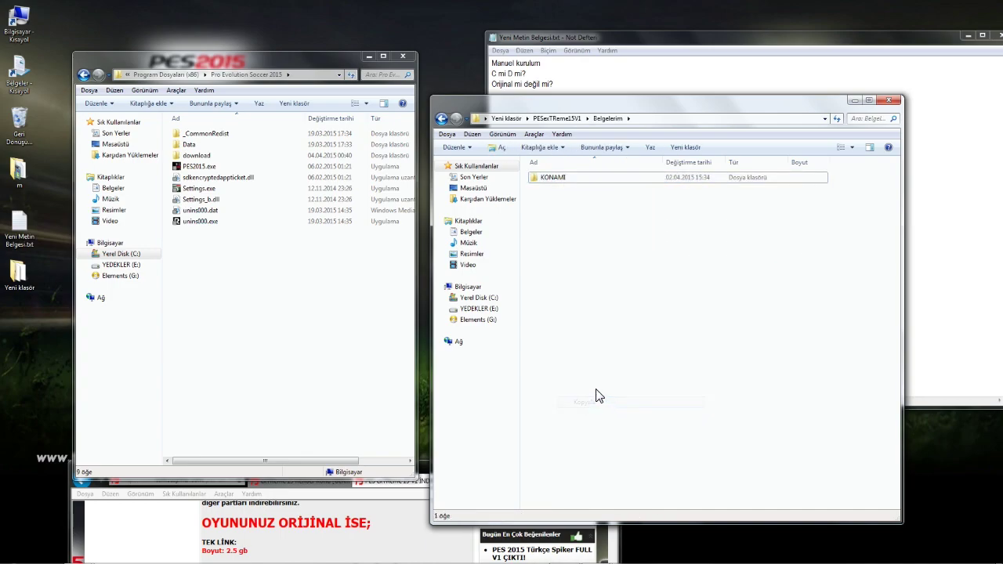
left_click(27, 71)
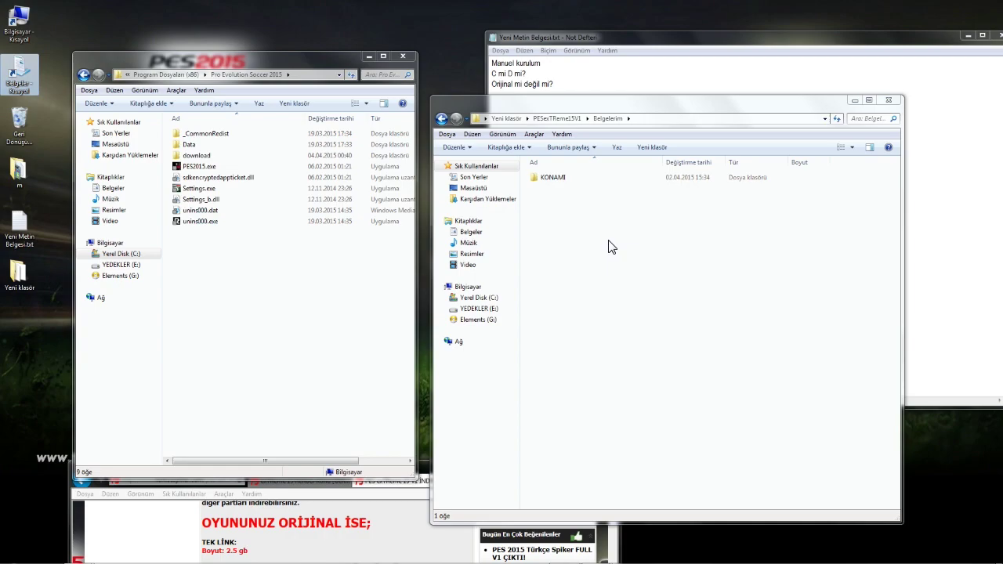
left_click(441, 118)
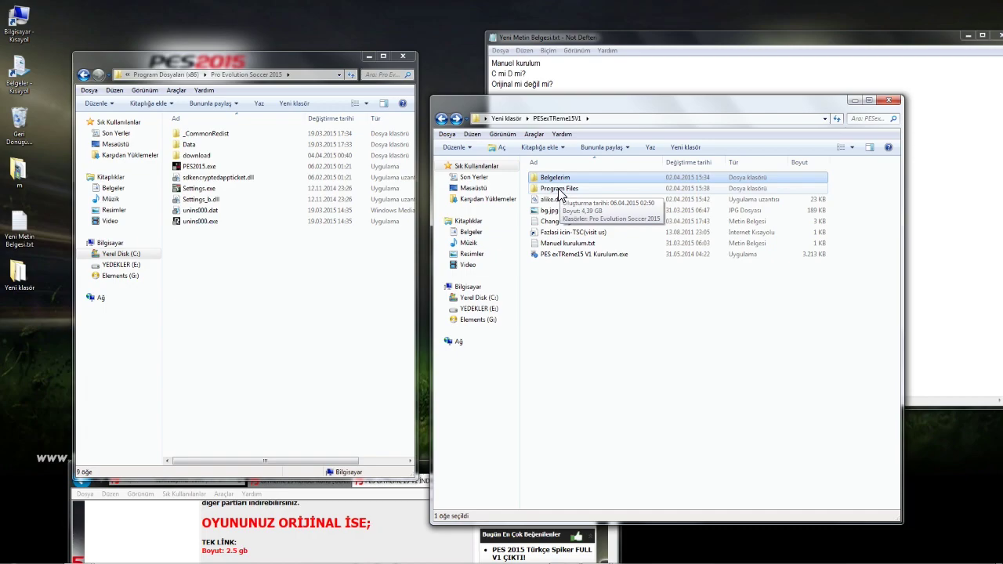
Copy the Pro Evolution Soccer 2015 folder from the patch's Program Files folder.
double_click(559, 190)
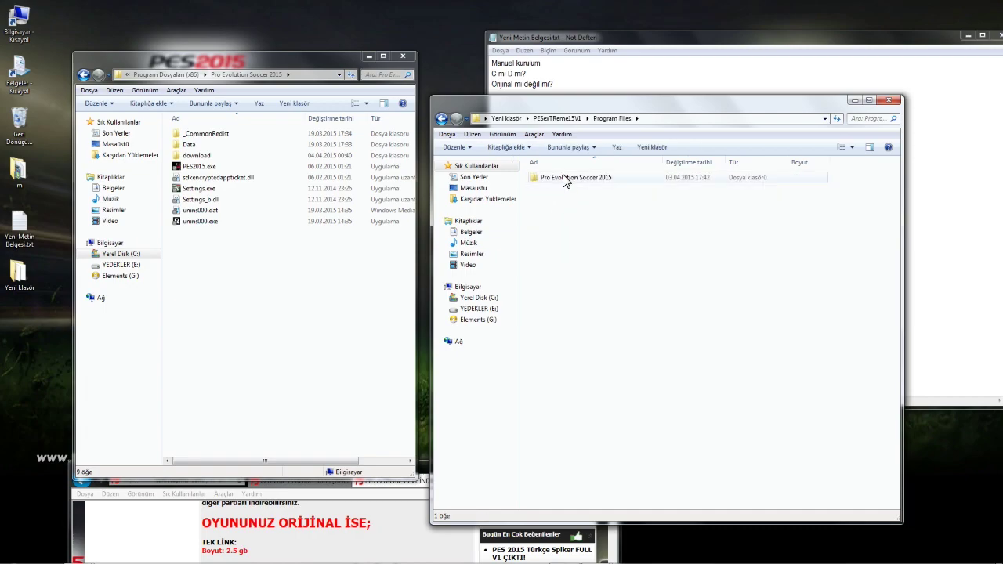
left_click(567, 175)
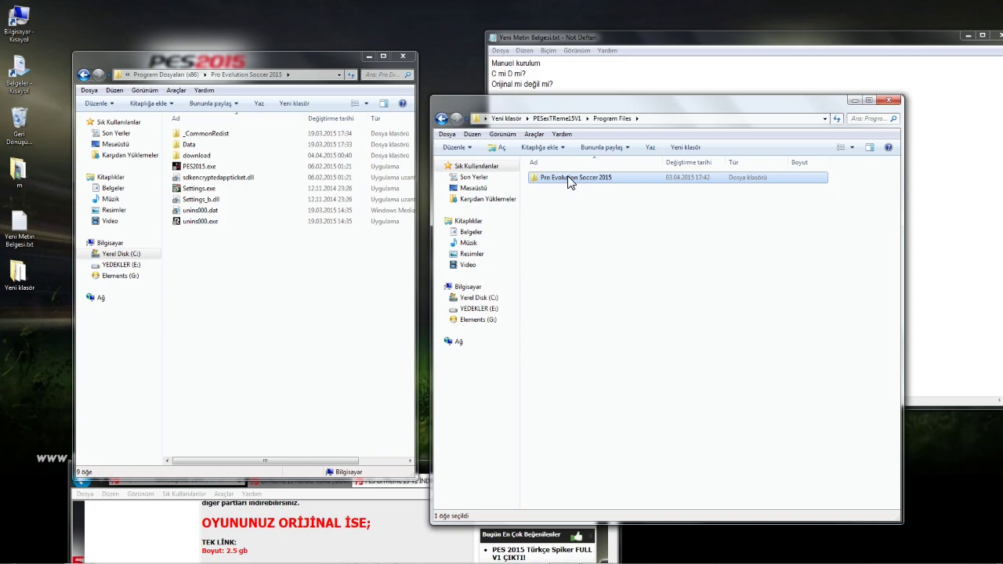
right_click(567, 177)
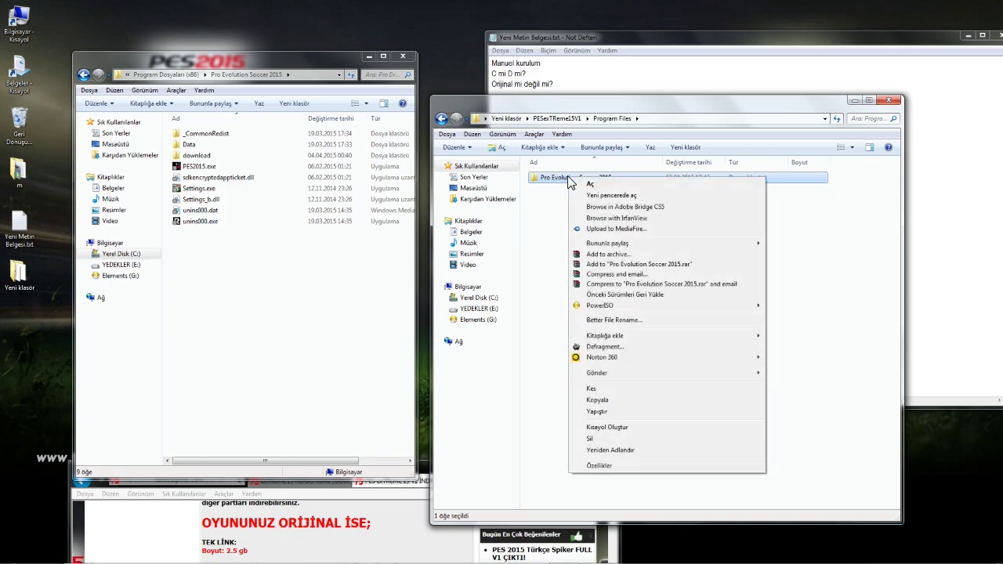
left_click(597, 400)
left_click(600, 318)
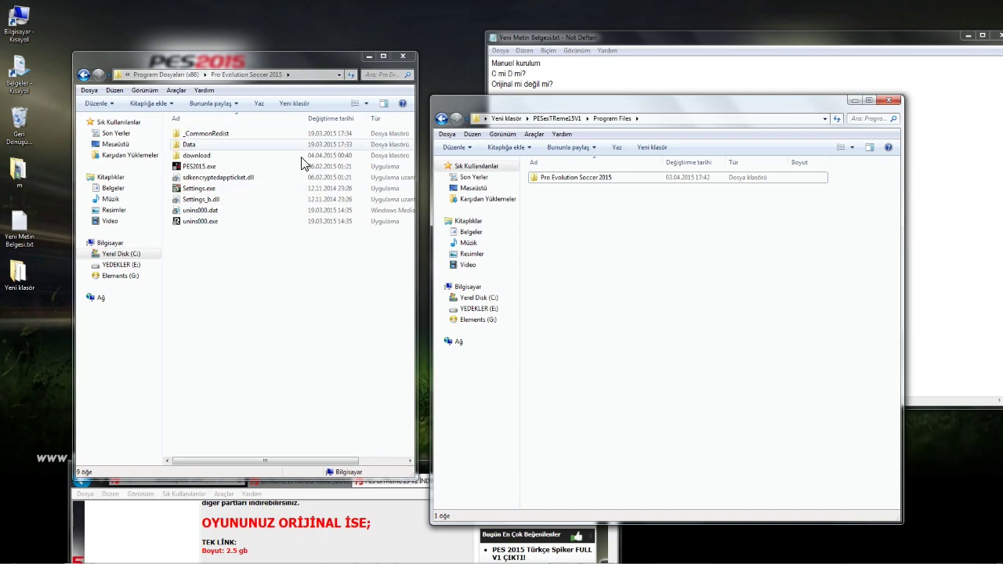
Paste the copied folder into Program Dosyaları (x86), merging it with the existing game folder and replacing all conflicting files.
left_click(263, 74)
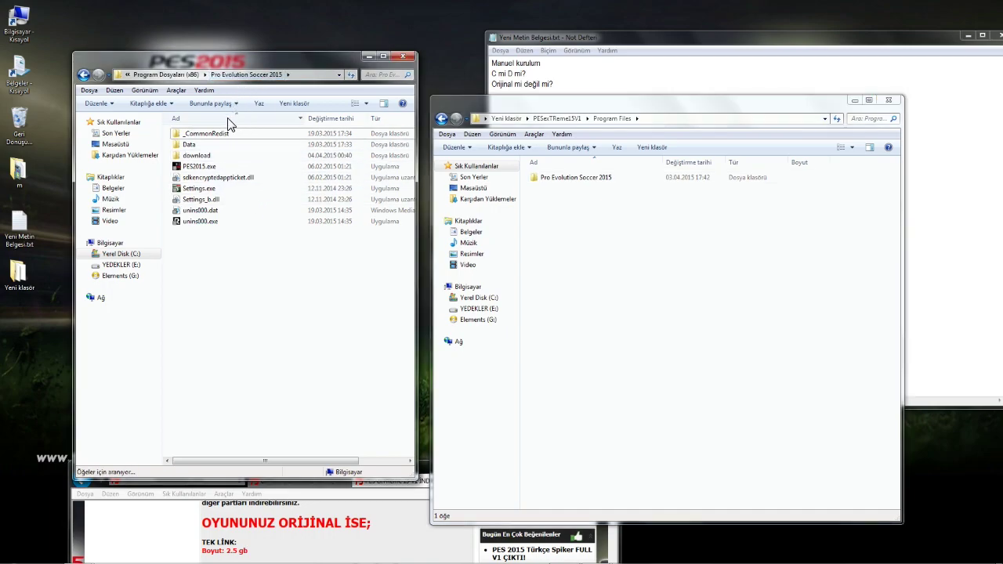
left_click(84, 75)
scroll(222, 261, "down", 7)
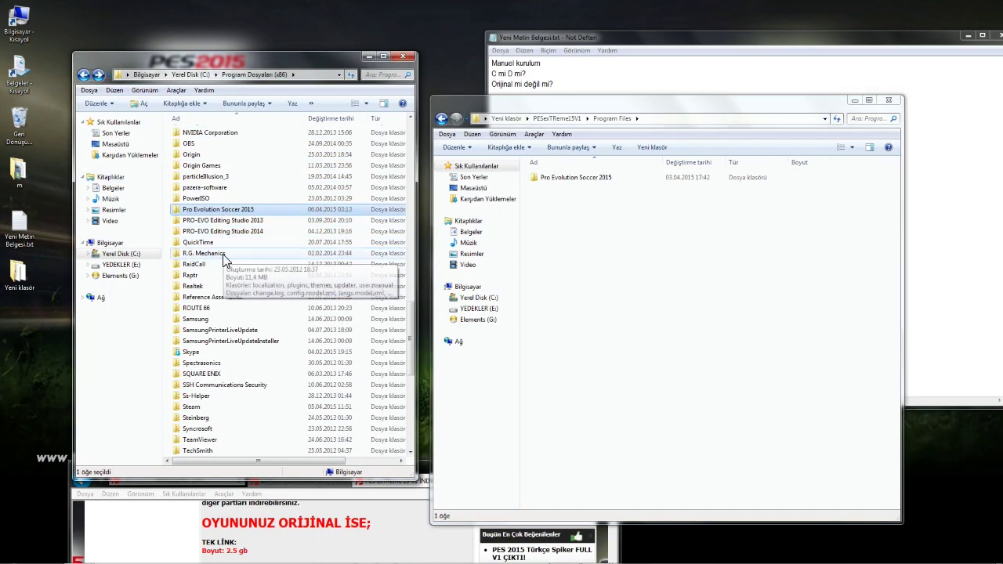
scroll(258, 204, "up", 3)
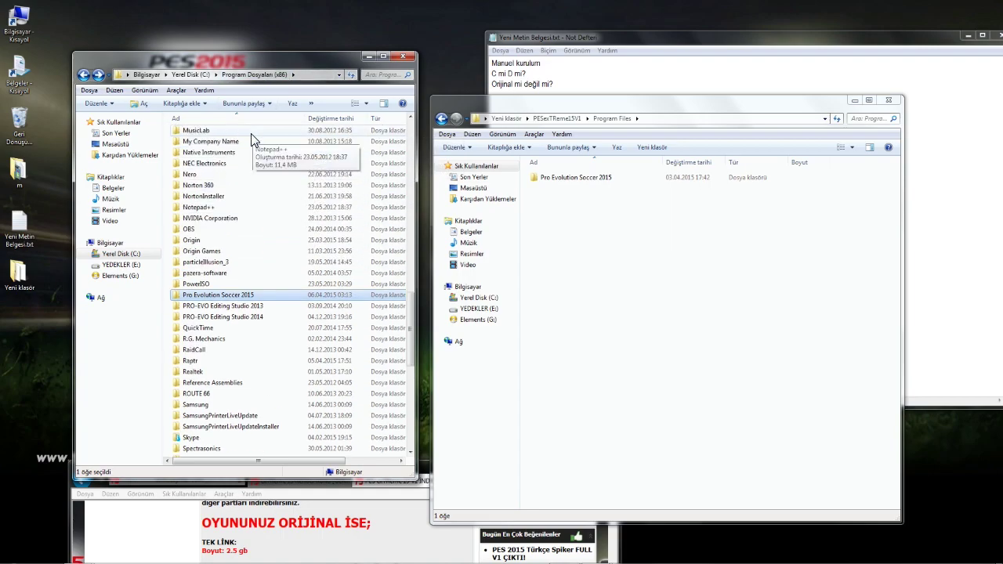
right_click(276, 218)
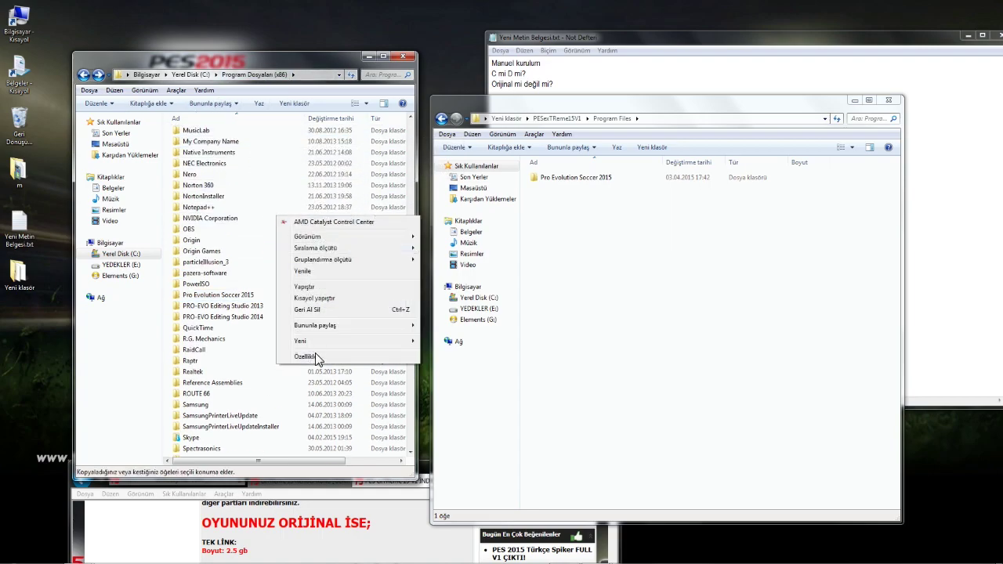
left_click(313, 287)
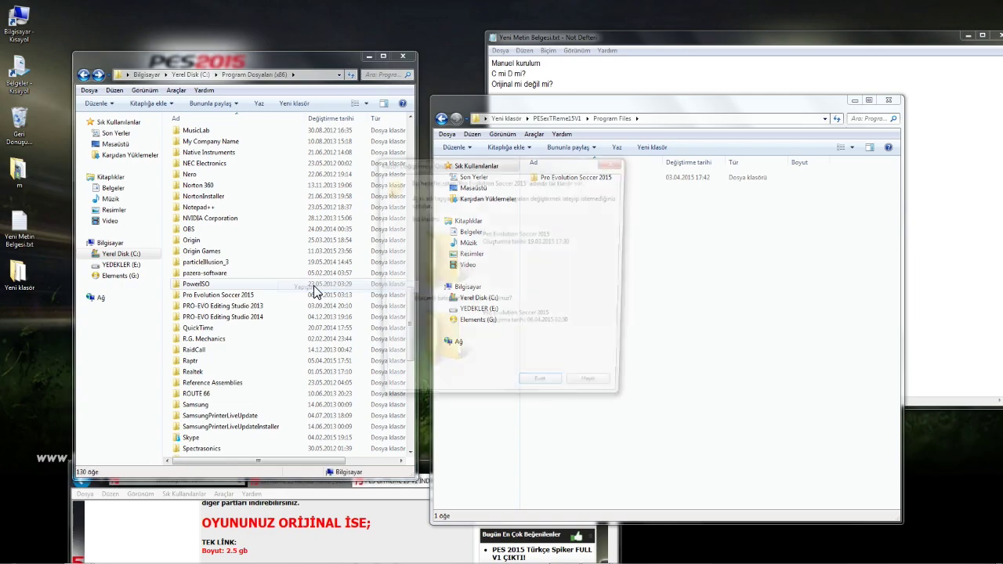
left_click(538, 390)
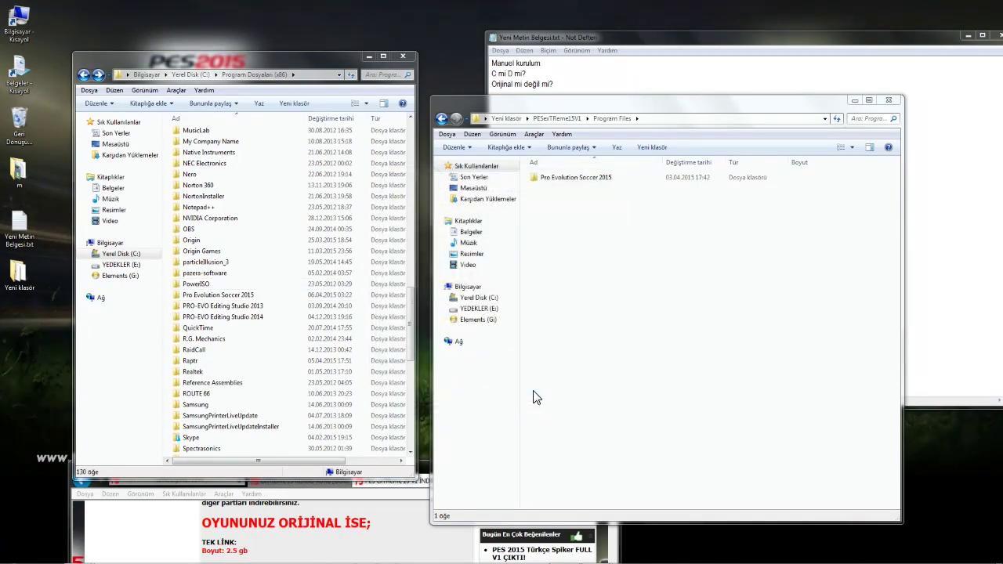
left_click(438, 393)
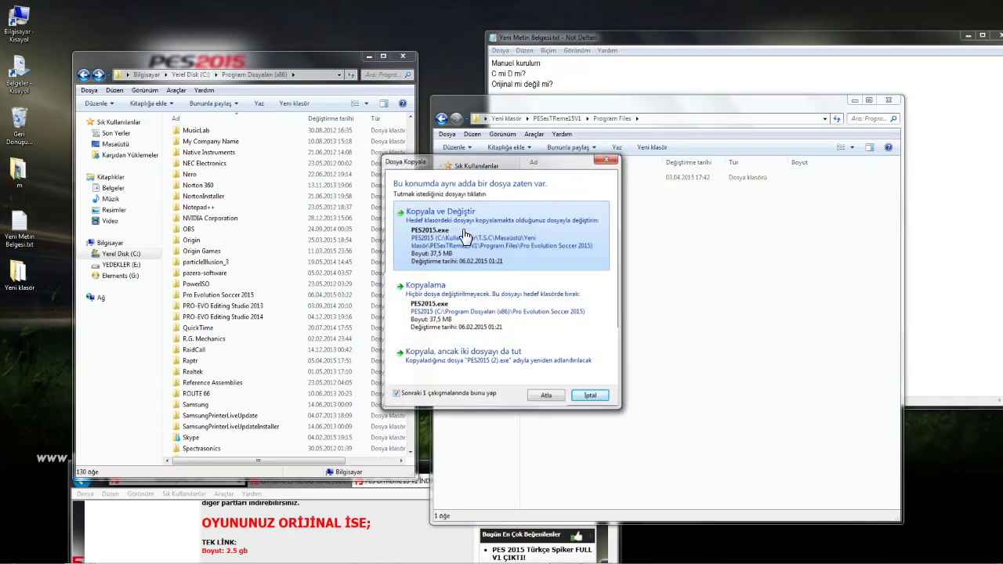
left_click(465, 235)
left_click(447, 403)
left_click(488, 387)
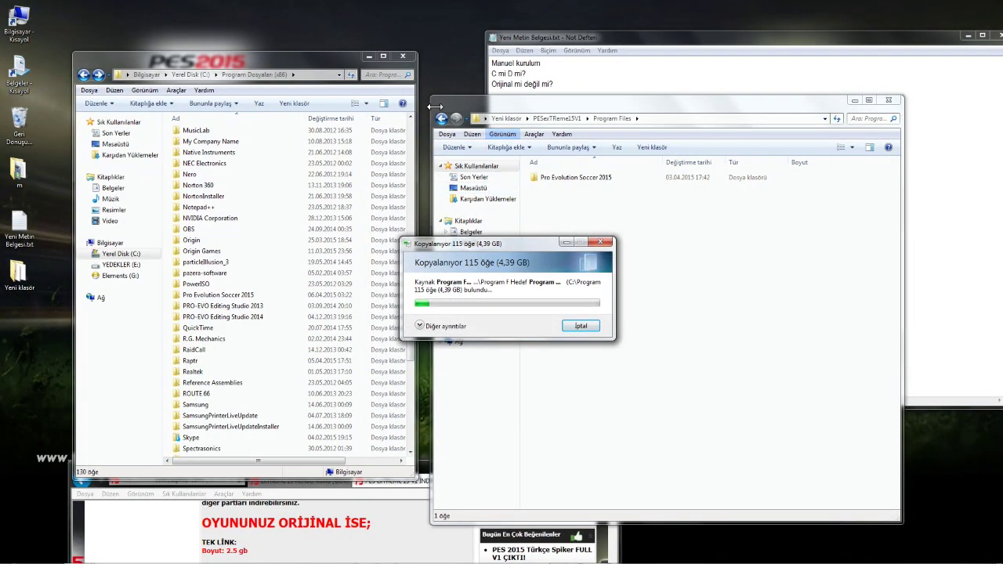
Minimize the game folder window during the copy, review the patch's Program Files folder and check the Notepad notes.
left_click(366, 56)
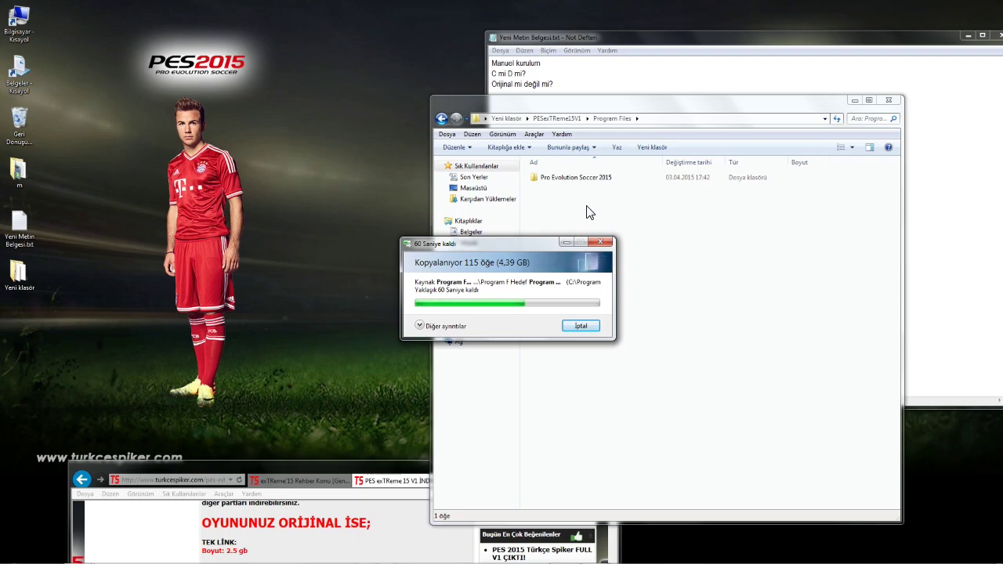
left_click(544, 192)
key("BackSpace")
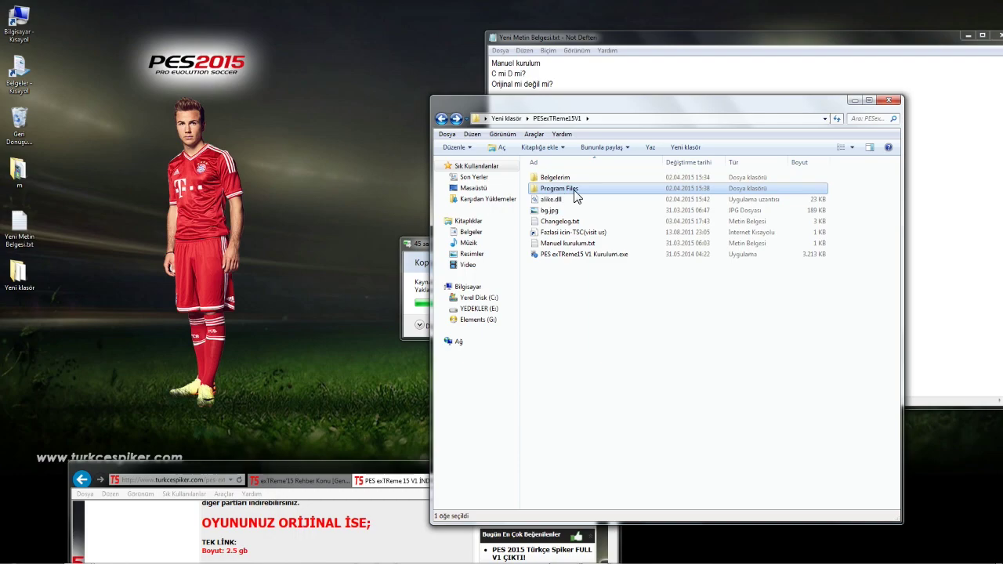
double_click(574, 192)
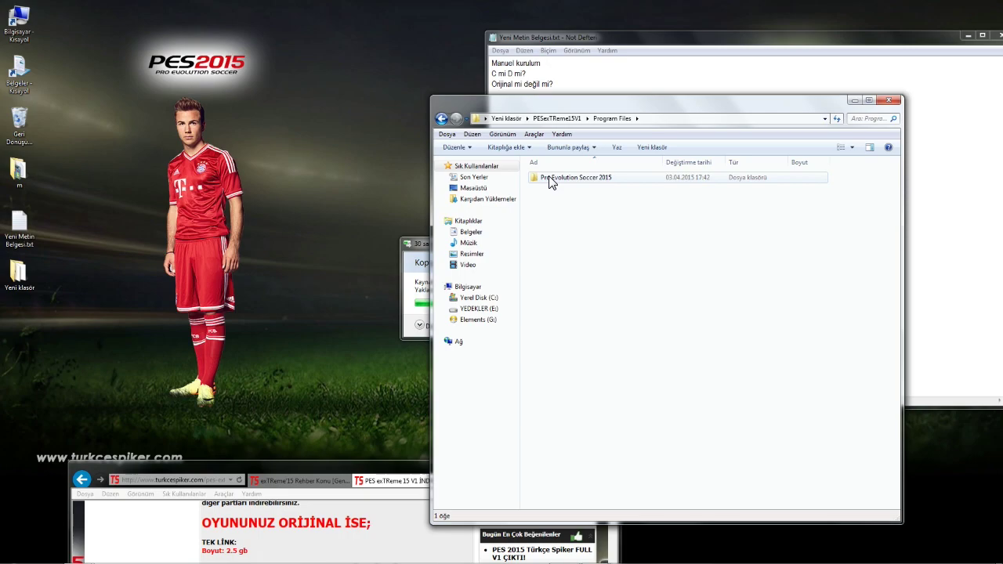
left_click(564, 79)
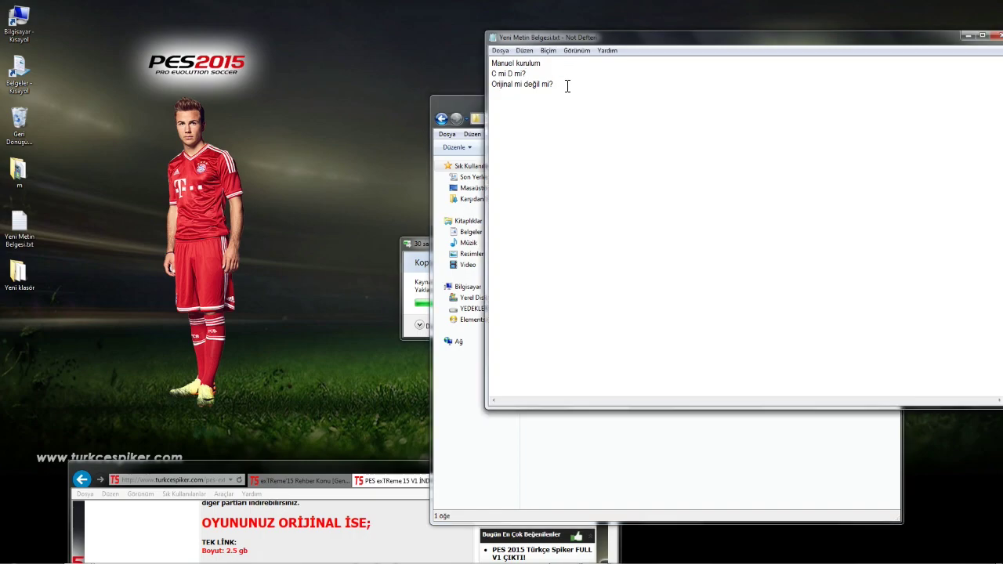
left_click(473, 98)
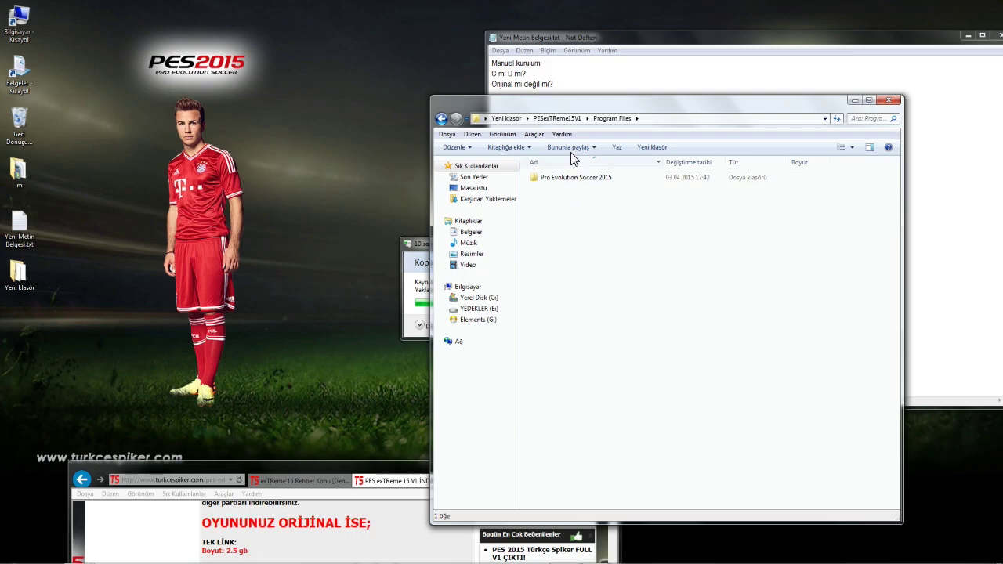
Move the patch window aside, inspect its Pro Evolution Soccer 2015 folder and the download folder, then close the window.
left_click_drag(569, 105, 629, 100)
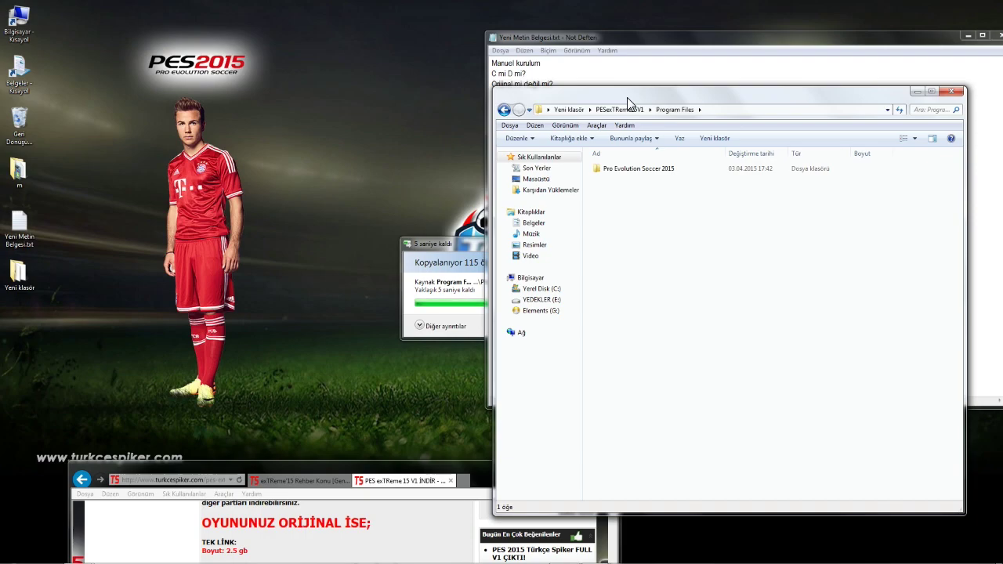
double_click(636, 170)
left_click(629, 181)
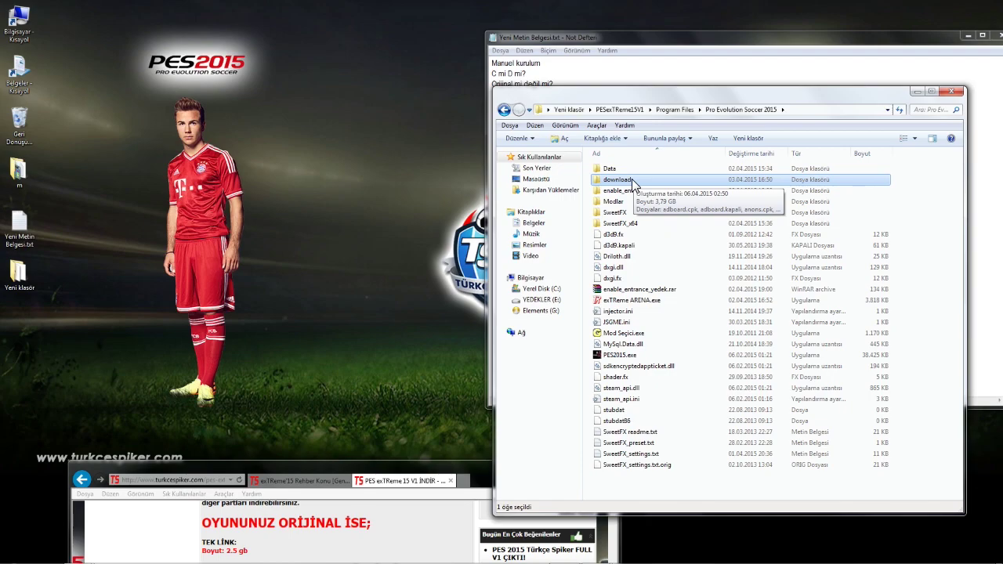
left_click(958, 95)
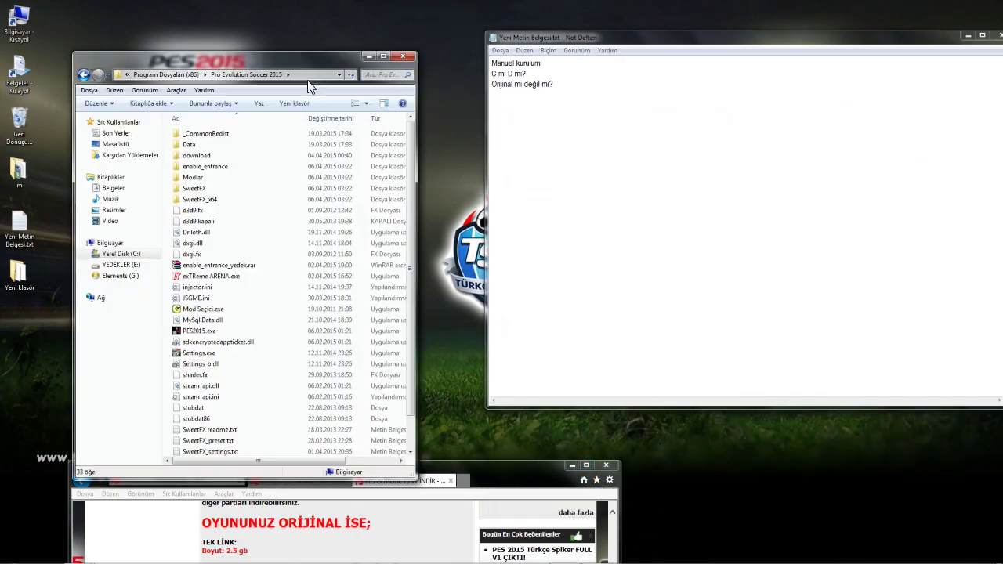
Enlarge the updated game folder to review its files and path, restore and reposition the window, and check exTReme ARENA.exe.
key("super+Up")
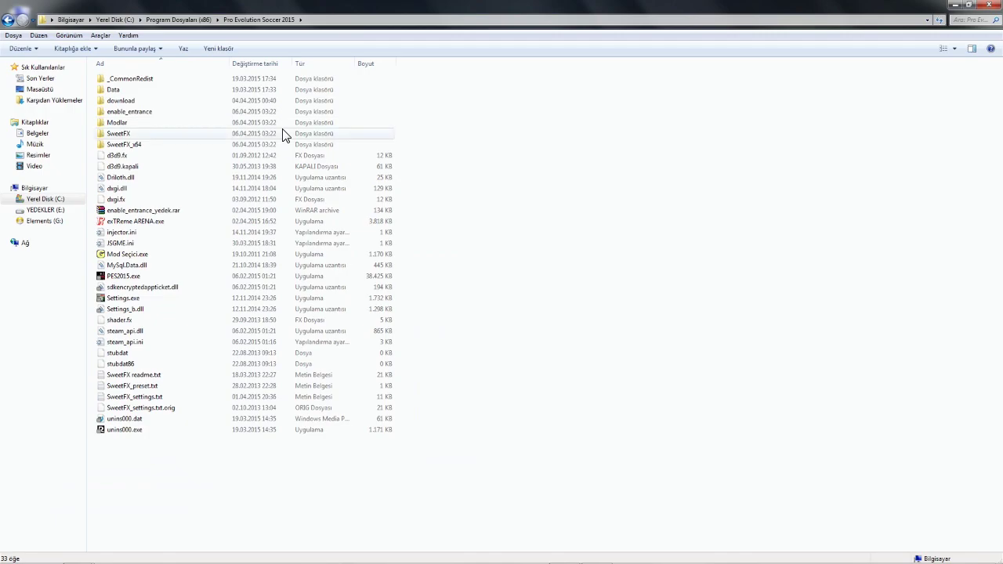
left_click(318, 20)
double_click(332, 11)
left_click_drag(235, 56, 248, 25)
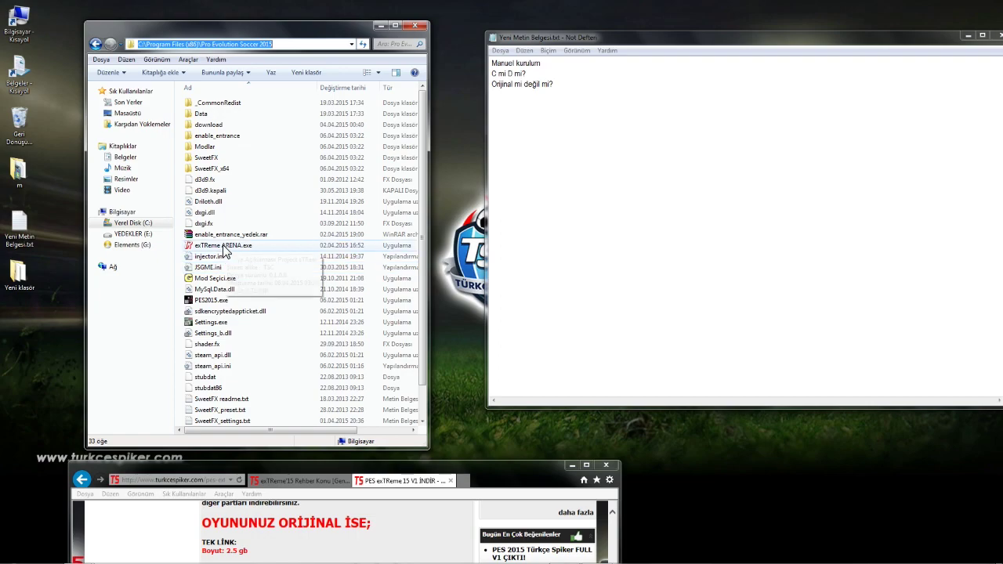
mouse_move(224, 250)
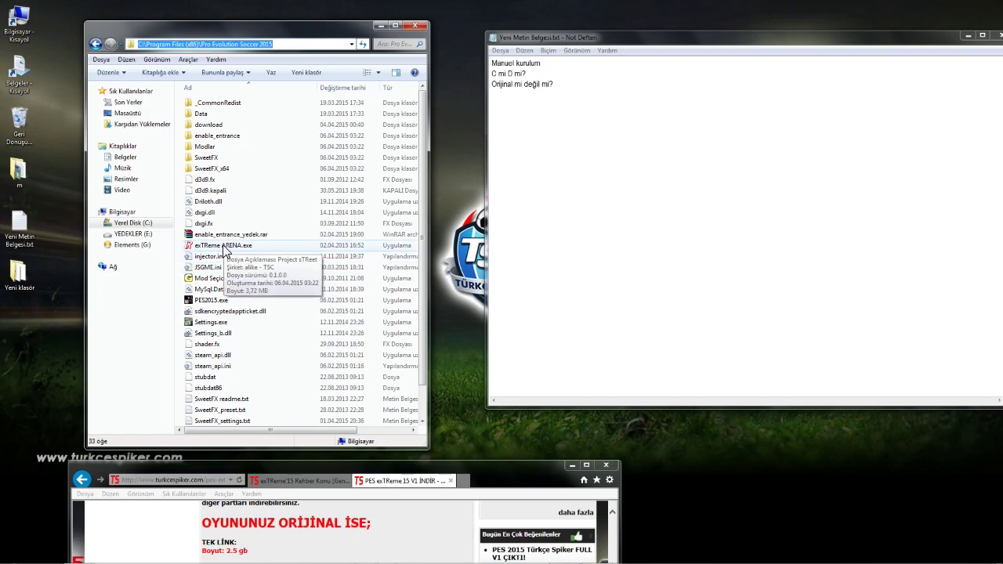
Create a desktop shortcut for exTReme ARENA.exe and move the game folder window aside.
right_click(224, 247)
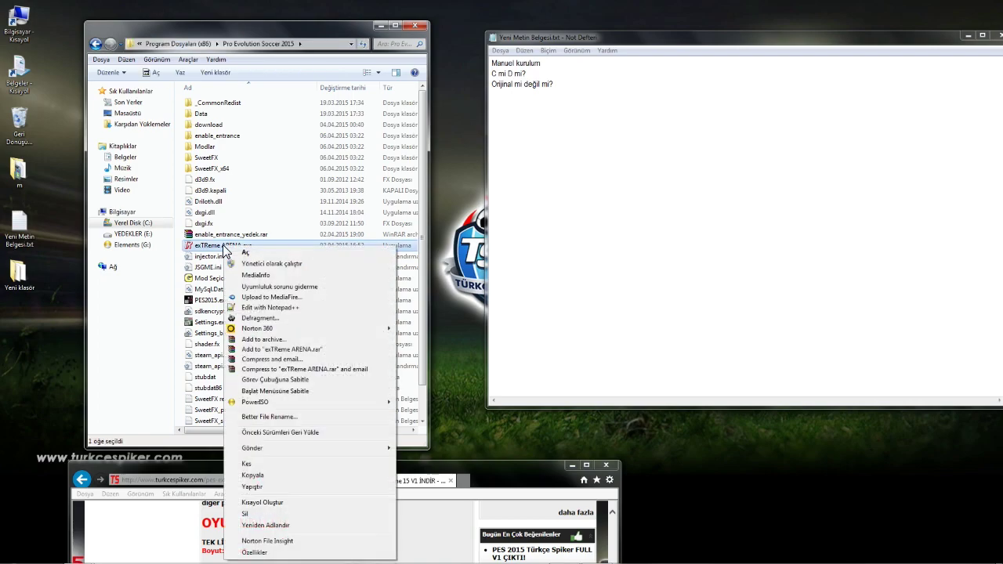
mouse_move(287, 452)
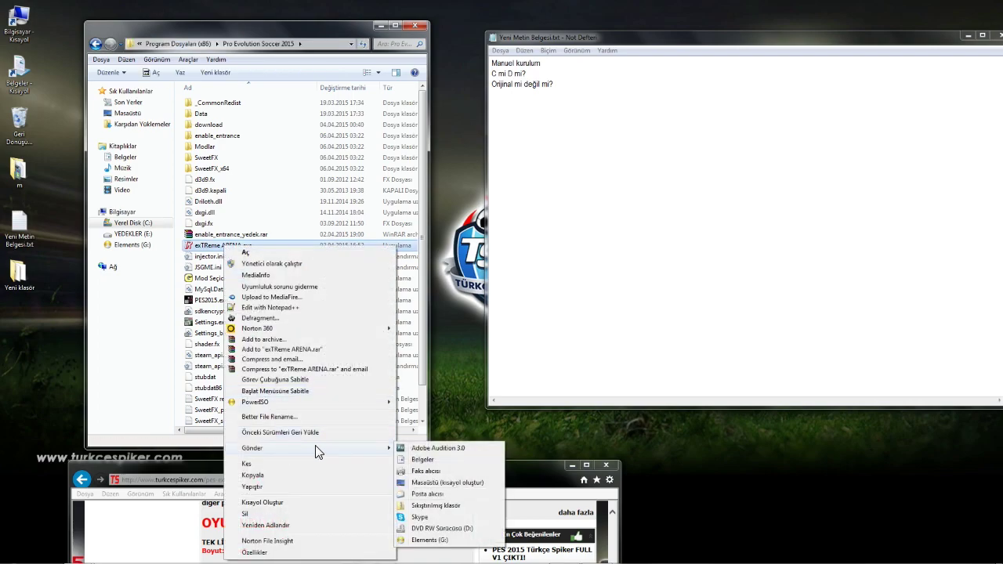
left_click(423, 480)
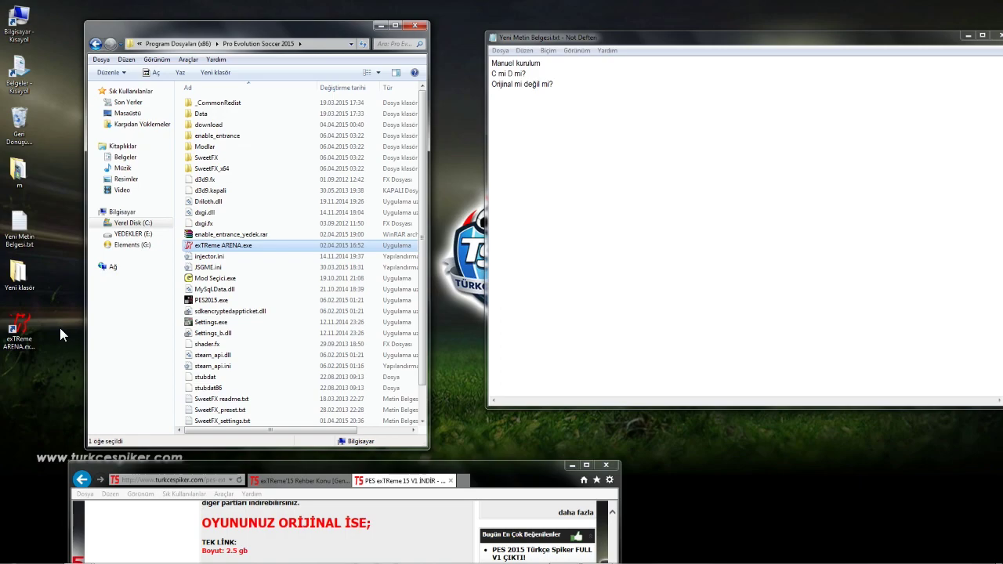
left_click_drag(353, 29, 385, 15)
Run the new exTReme ARENA desktop shortcut as administrator.
left_click(24, 324)
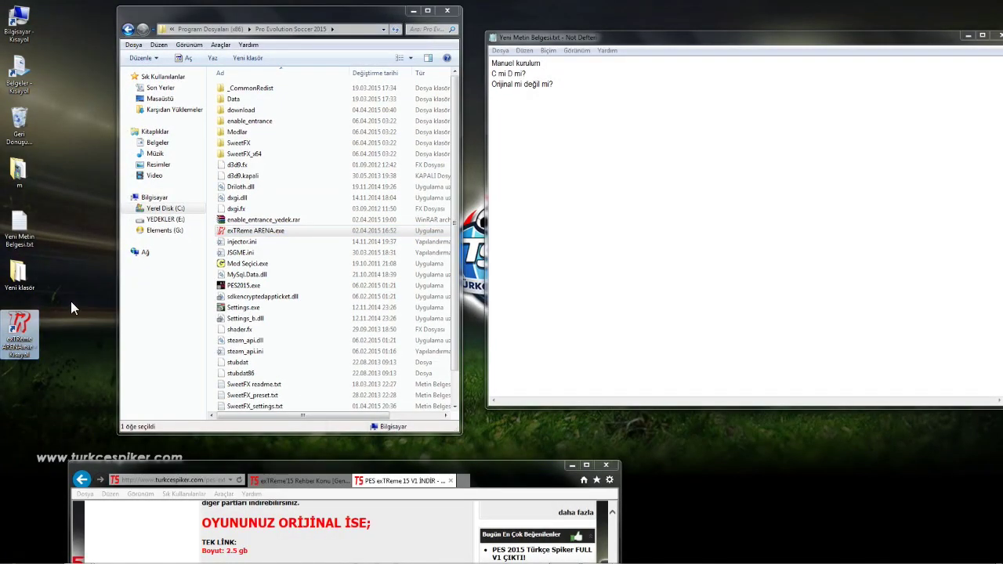
right_click(22, 318)
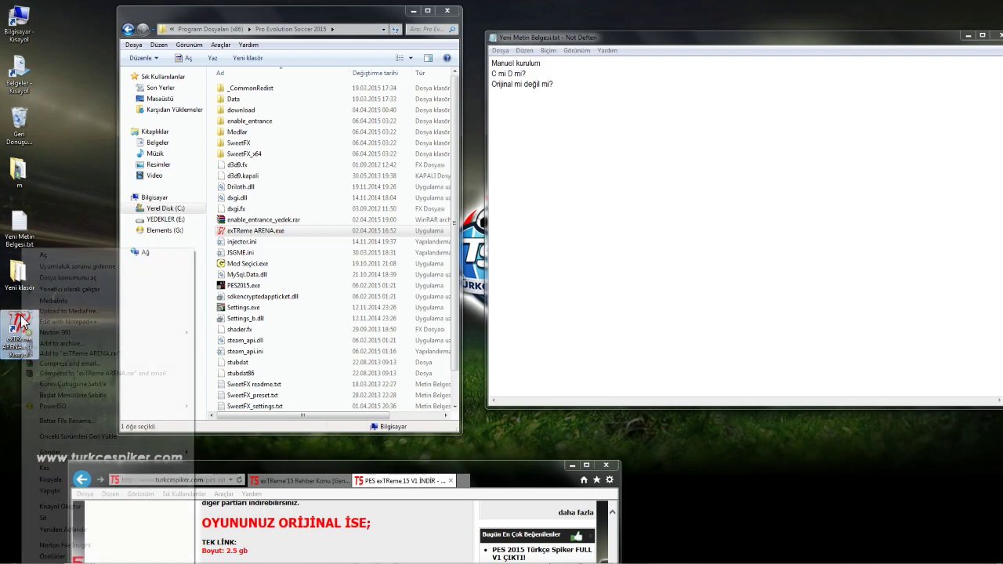
left_click(53, 290)
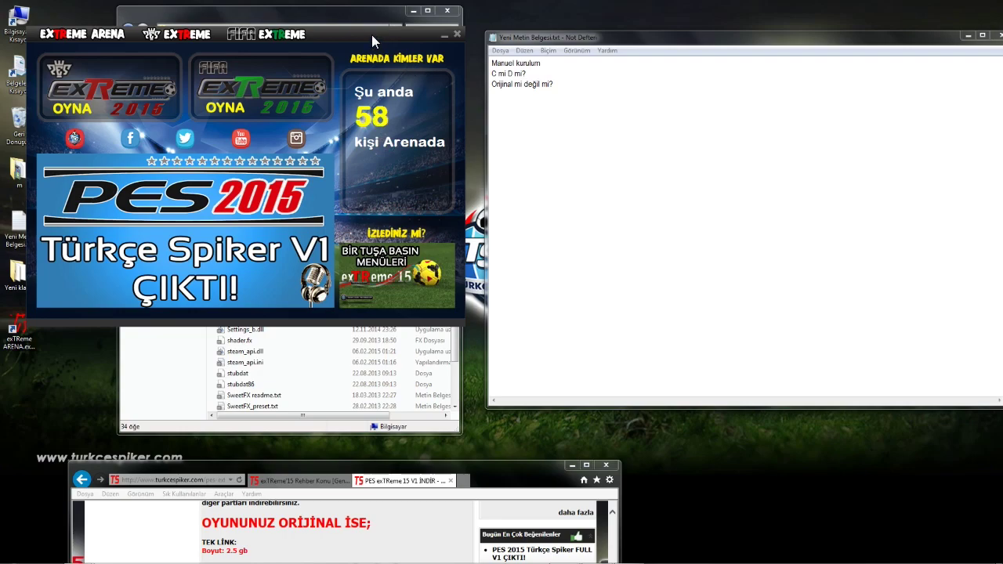
Reposition the exTReme Arena launcher over the desktop and minimize the Notepad notes.
left_click_drag(372, 34, 411, 51)
left_click_drag(937, 42, 928, 47)
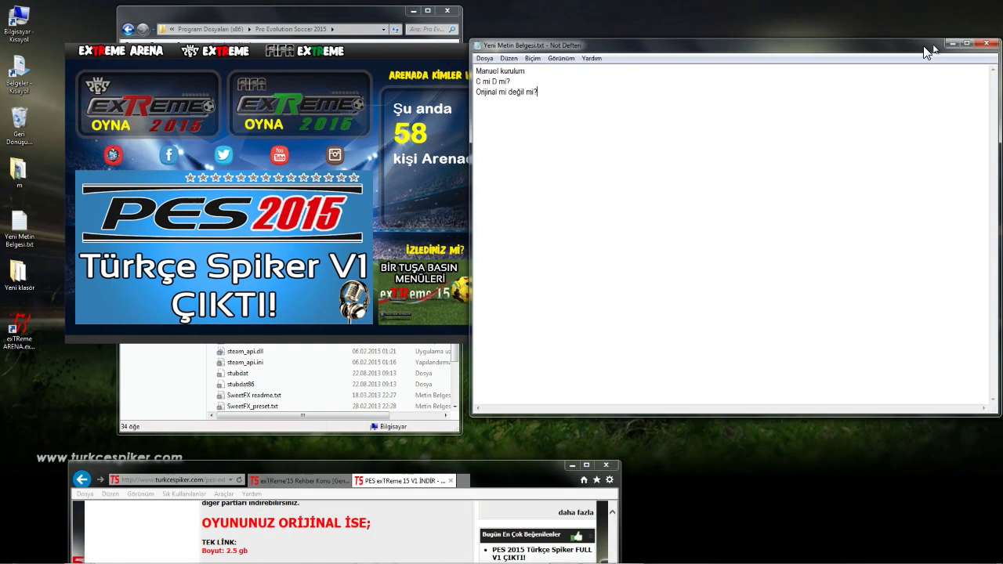
left_click(959, 40)
left_click_drag(438, 60, 508, 65)
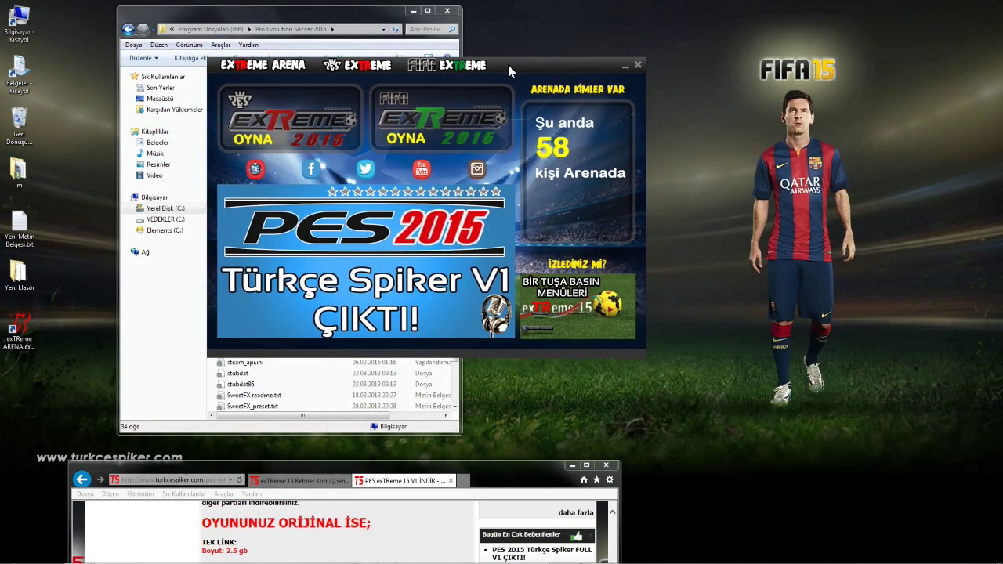
View the launcher's PES exTReme page, return to its exTReme Arena page and move the launcher beside the game folder listing.
left_click(359, 67)
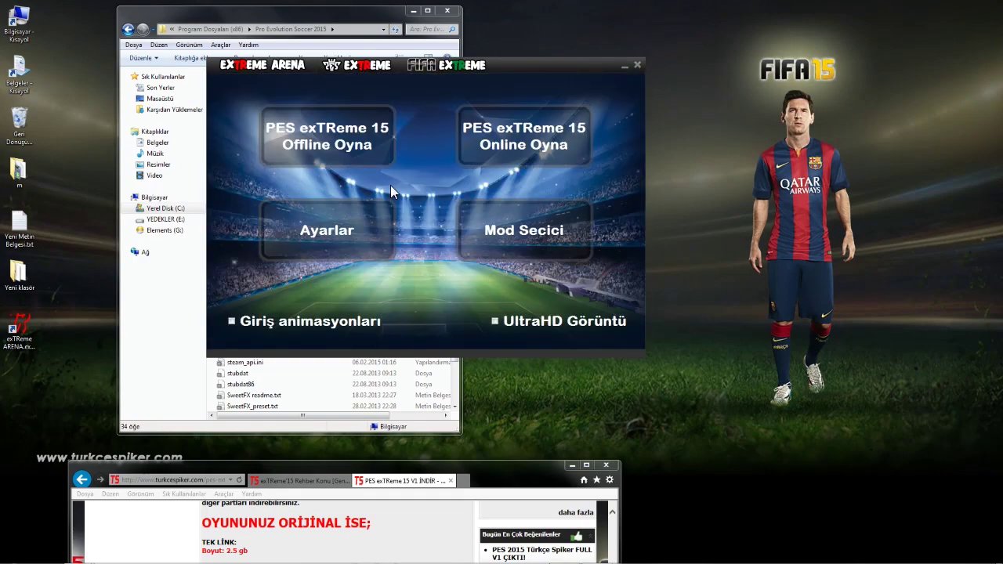
left_click(274, 68)
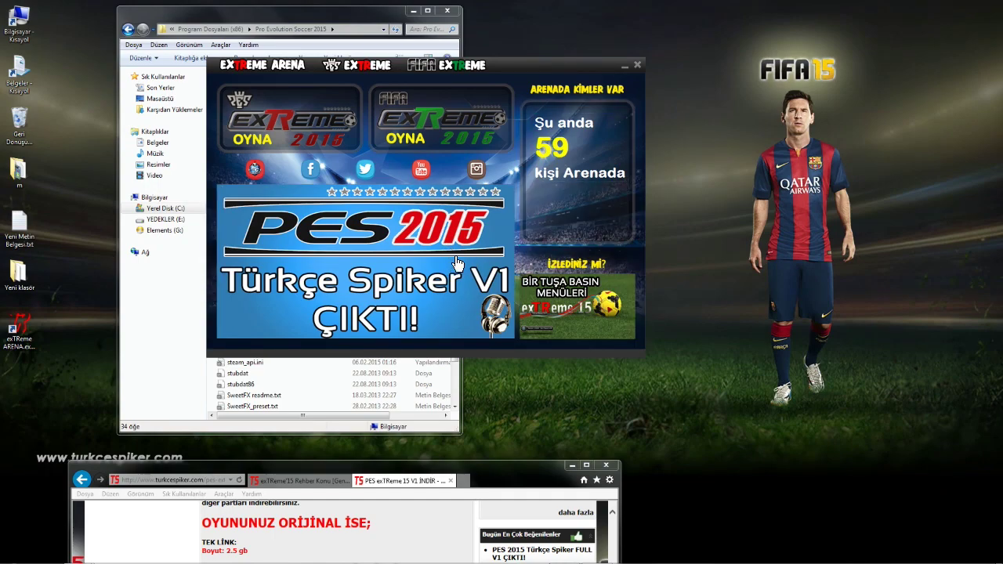
left_click_drag(520, 76, 714, 86)
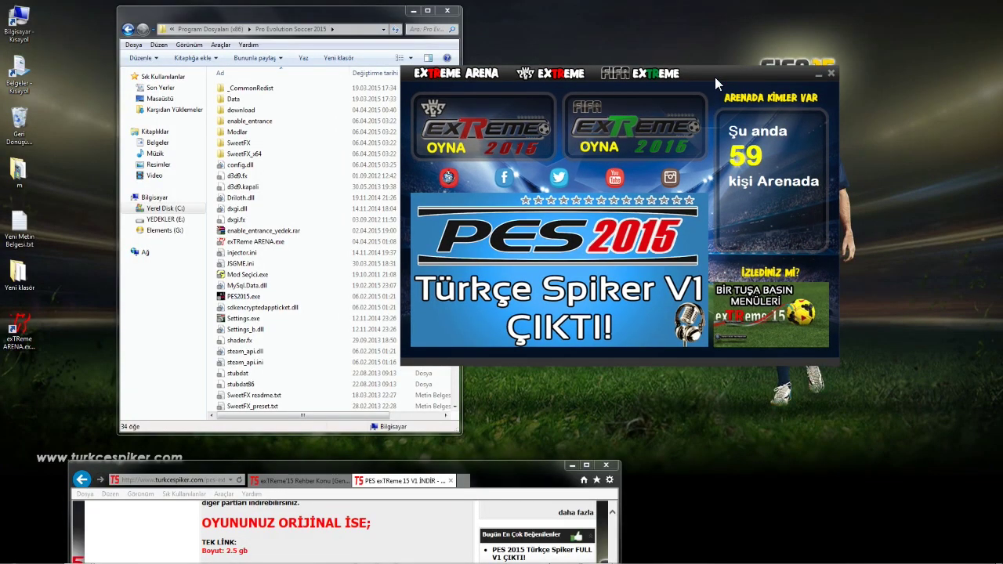
left_click_drag(714, 77, 702, 77)
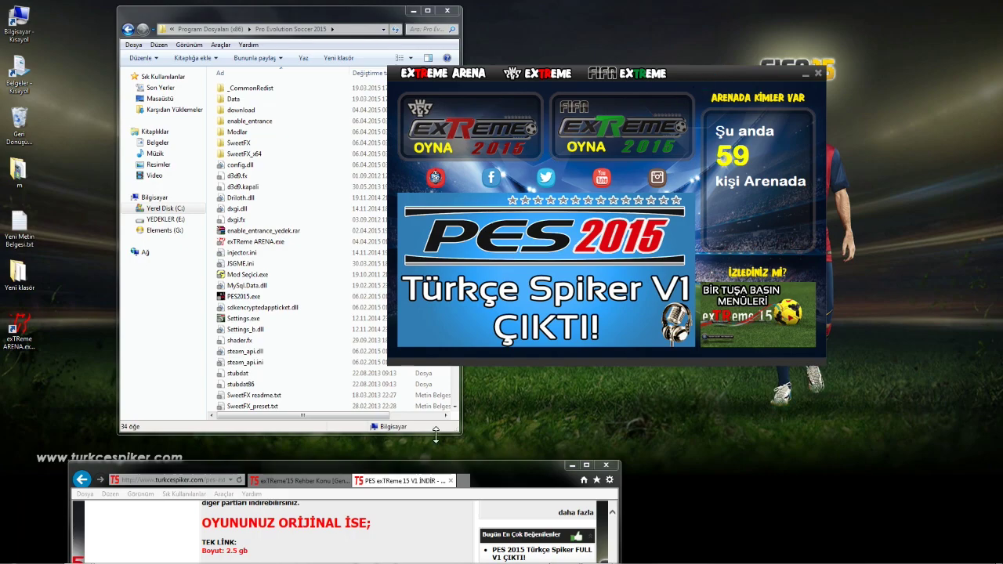
Bring the browser window up over the launcher and show the top of the exTReme'15 Rehber Konu page.
left_click_drag(502, 481, 508, 287)
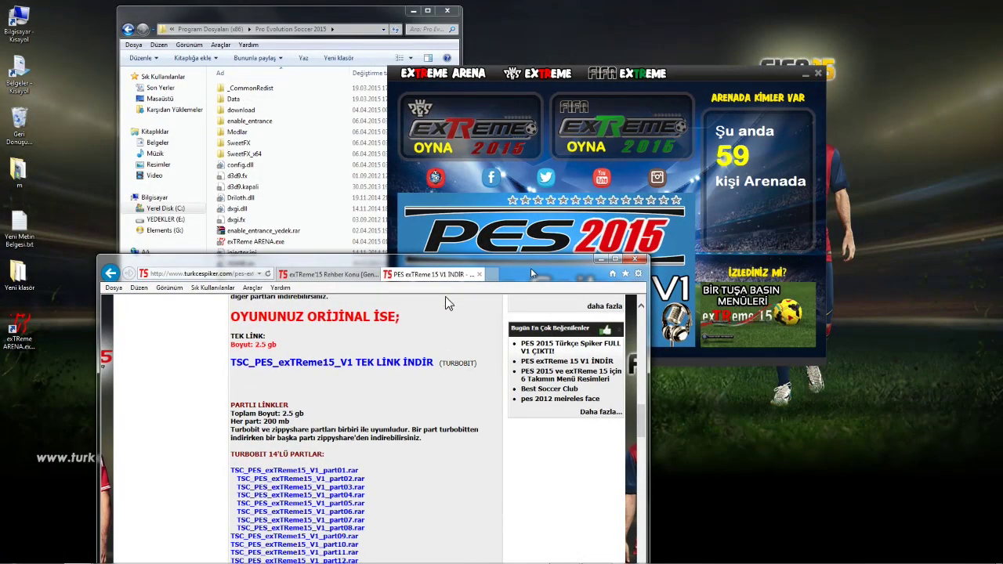
left_click(329, 275)
scroll(302, 344, "down", 10)
scroll(282, 383, "up", 10)
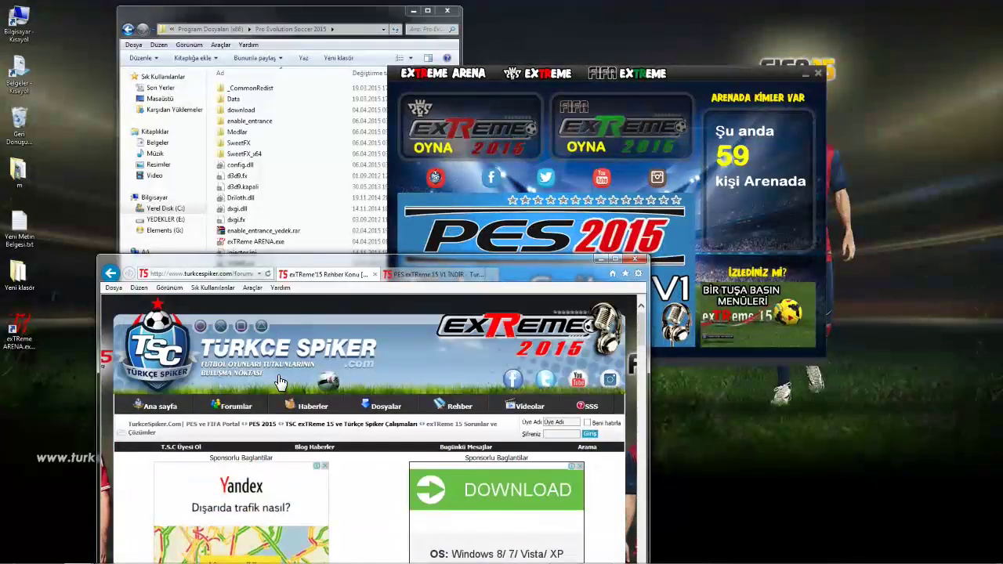
left_click_drag(532, 268, 520, 103)
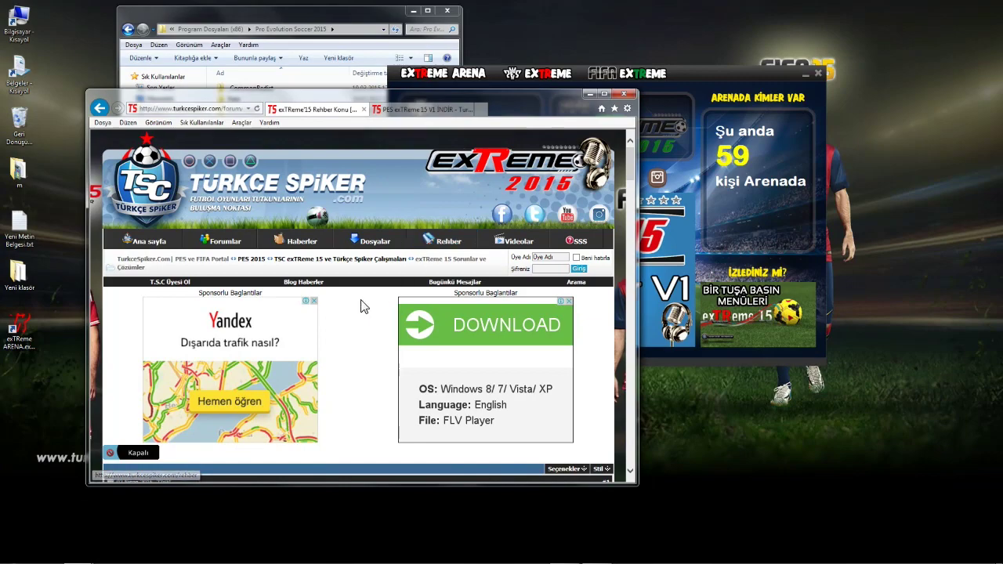
From the TurkceSpiker forum home, go to exTReme 15 Sorunlar ve Çözümler and open the pinned exTReme'15 Rehber Konu thread.
left_click(211, 261)
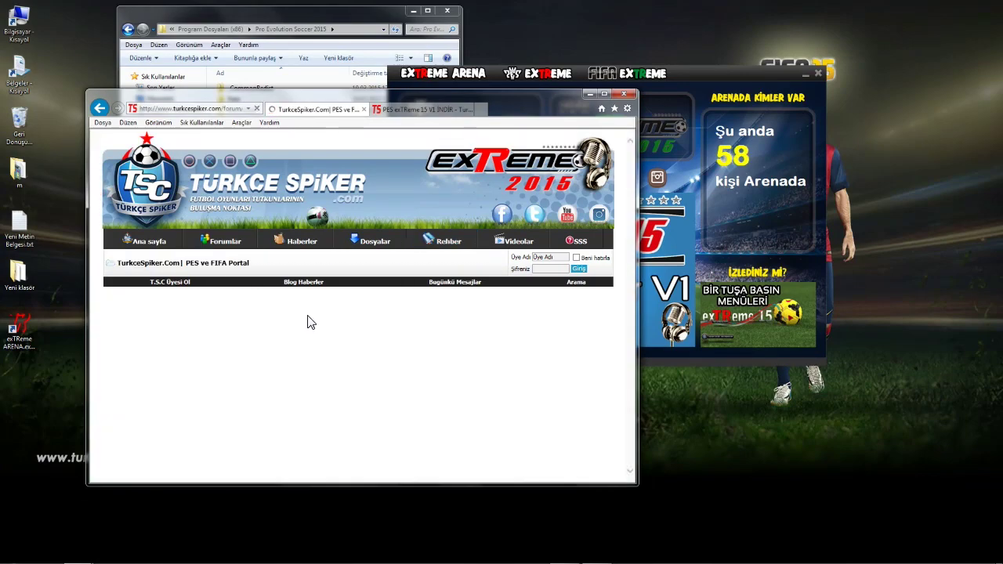
scroll(308, 318, "down", 8)
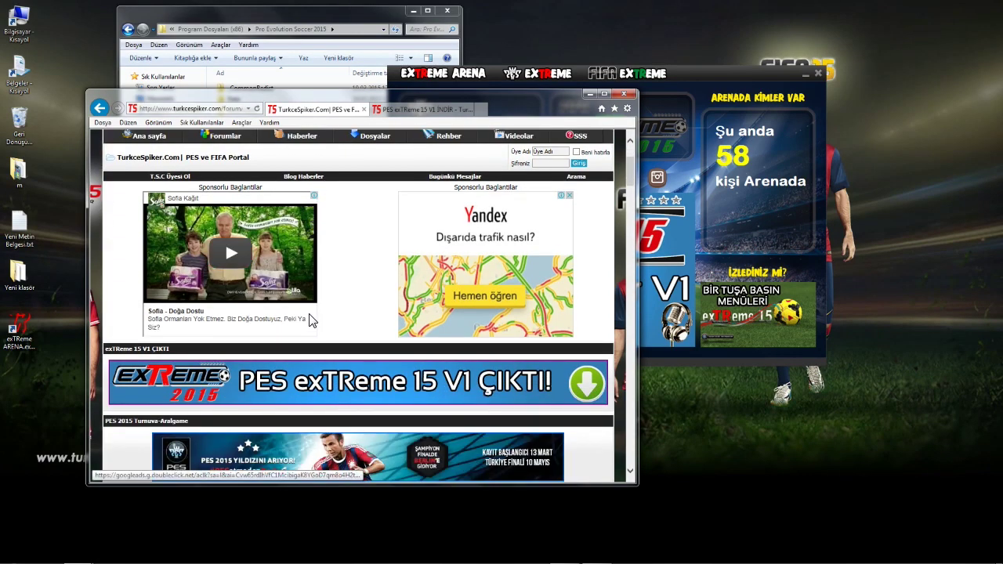
scroll(314, 321, "down", 5)
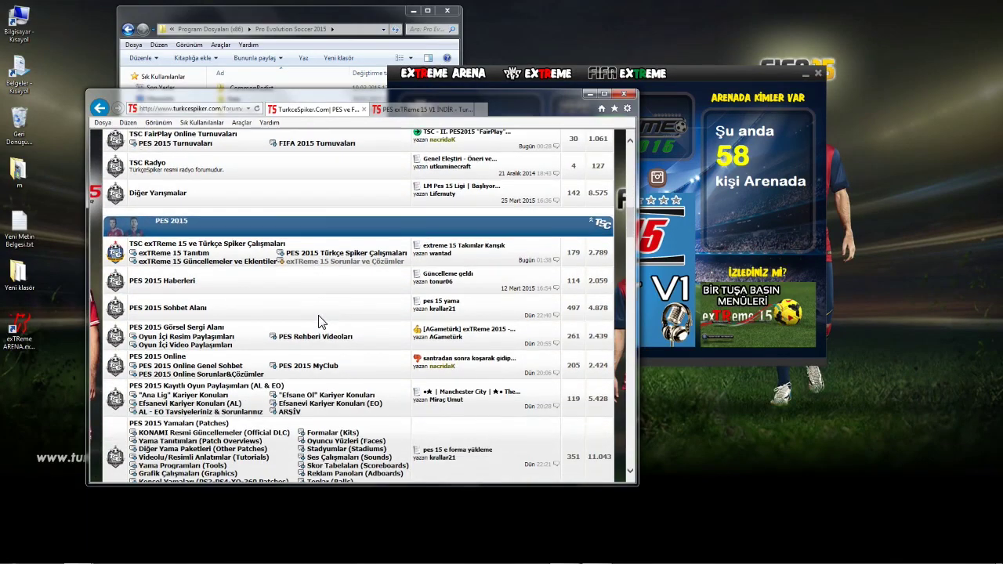
left_click(316, 231)
scroll(252, 341, "down", 10)
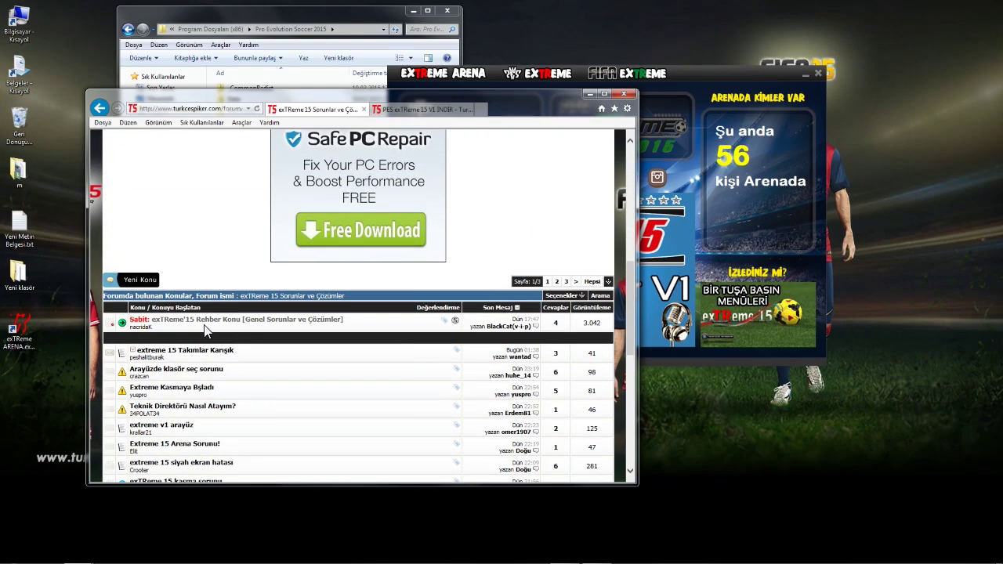
left_click(246, 322)
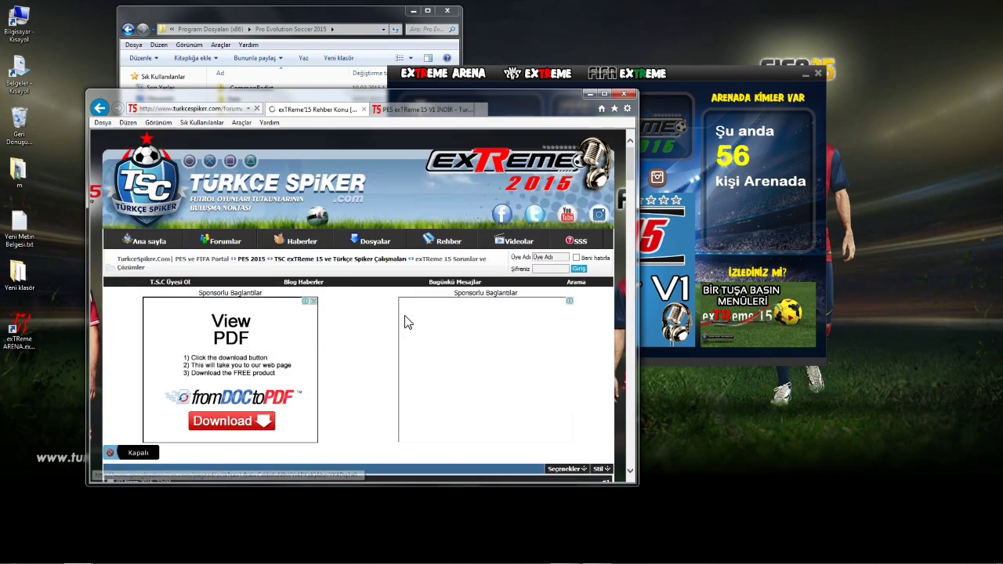
Move the browser window up and read the guide thread's installation order and general errors sections.
left_click_drag(517, 116, 493, 33)
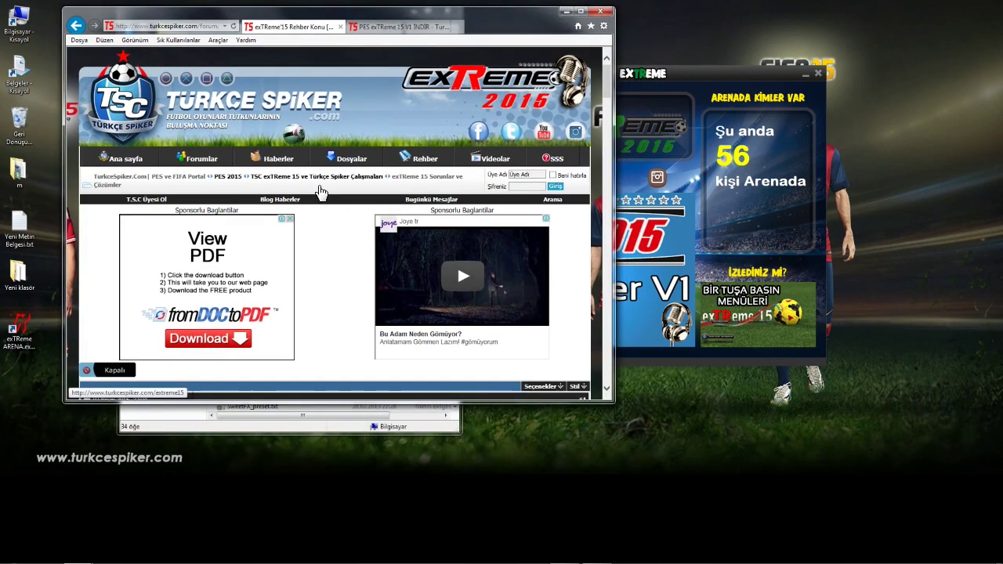
scroll(317, 190, "down", 6)
scroll(371, 227, "down", 10)
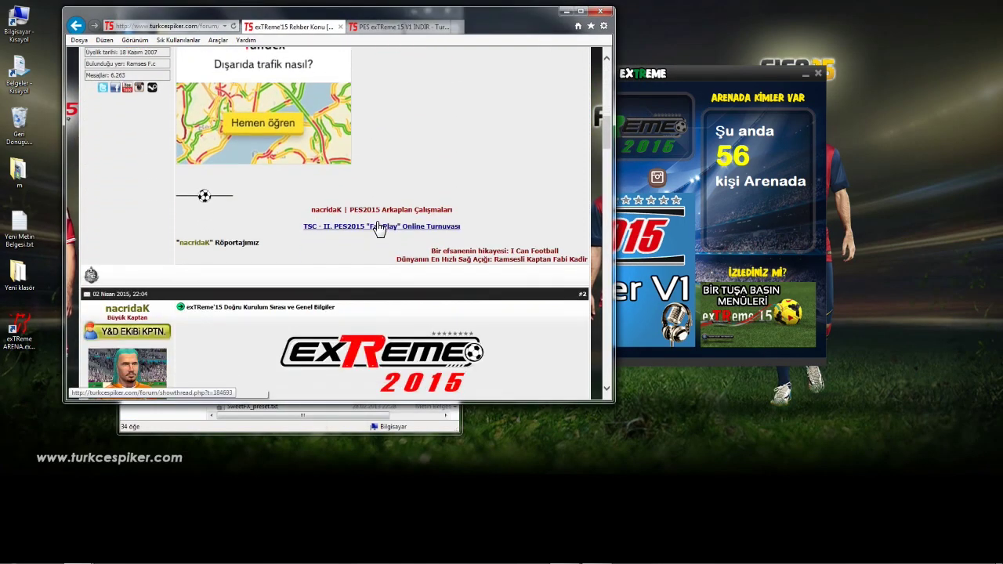
scroll(376, 224, "down", 1)
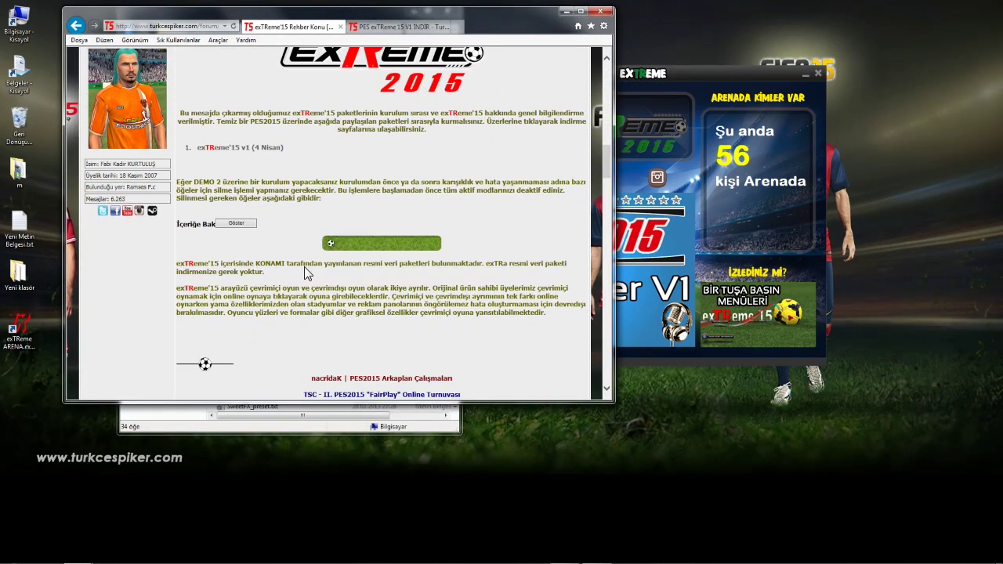
scroll(249, 267, "down", 5)
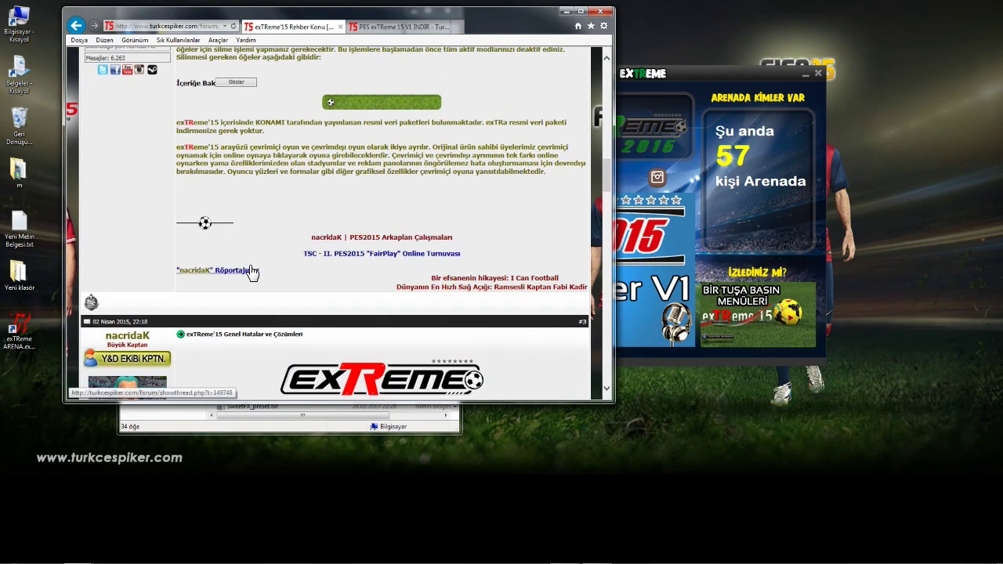
scroll(250, 270, "down", 3)
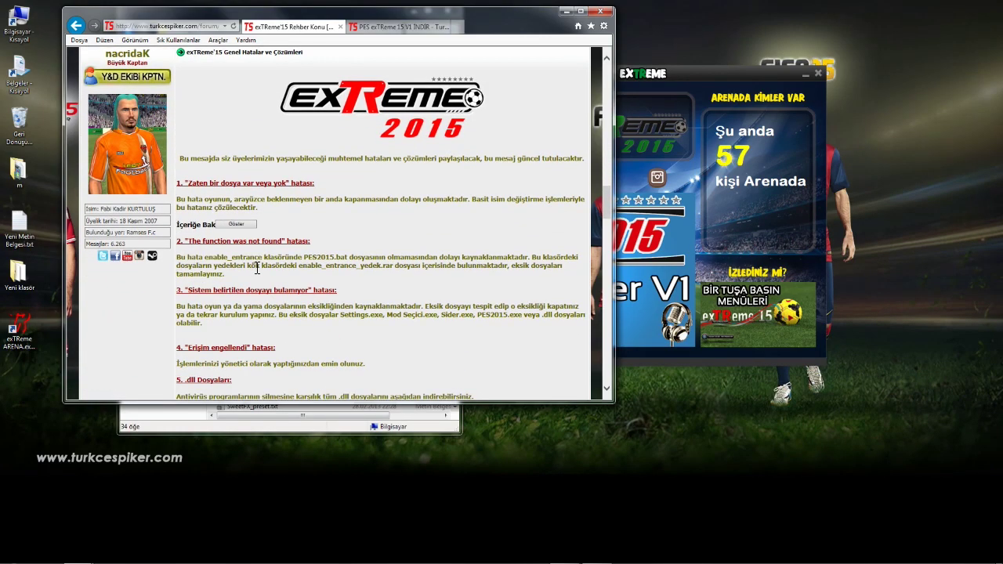
scroll(256, 268, "down", 3)
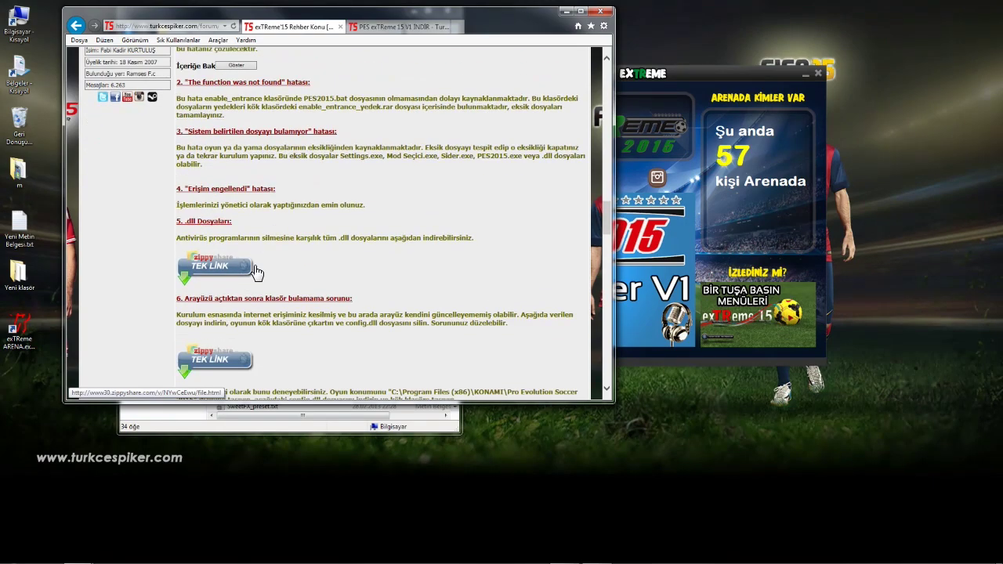
Highlight the "Erişim engellendi" error heading and review the .dll files and missing folder solutions.
left_click_drag(283, 189, 197, 203)
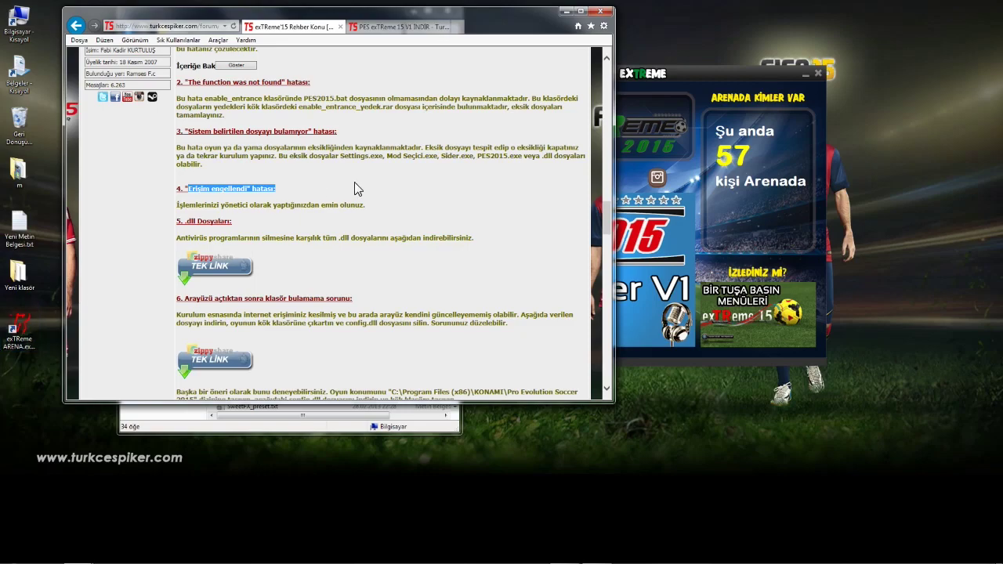
scroll(354, 181, "down", 1)
scroll(312, 188, "down", 1)
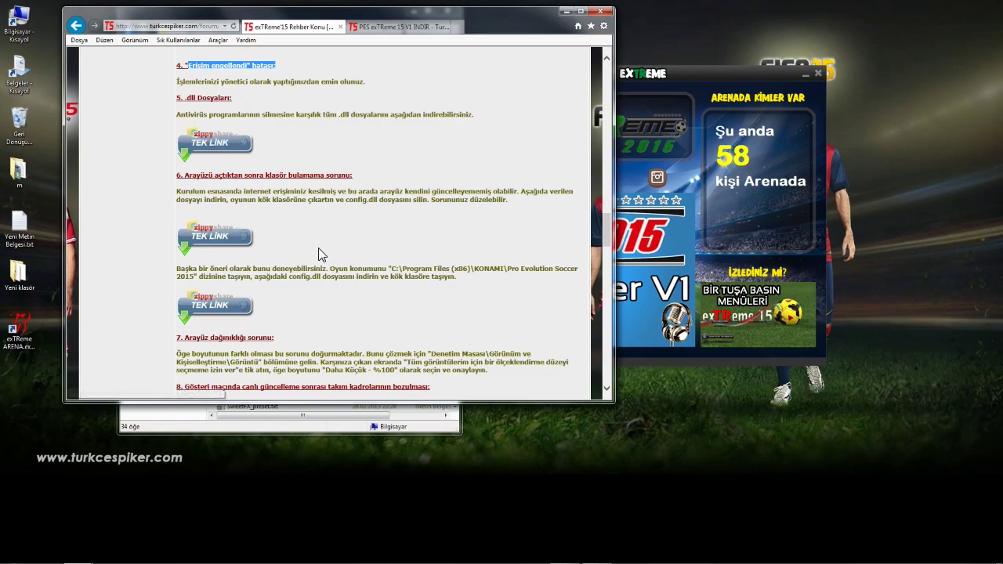
Highlight the Arayüz dağınıklığı sorunu heading, check the launcher's interface layout and return to the guide thread.
scroll(329, 268, "down", 4)
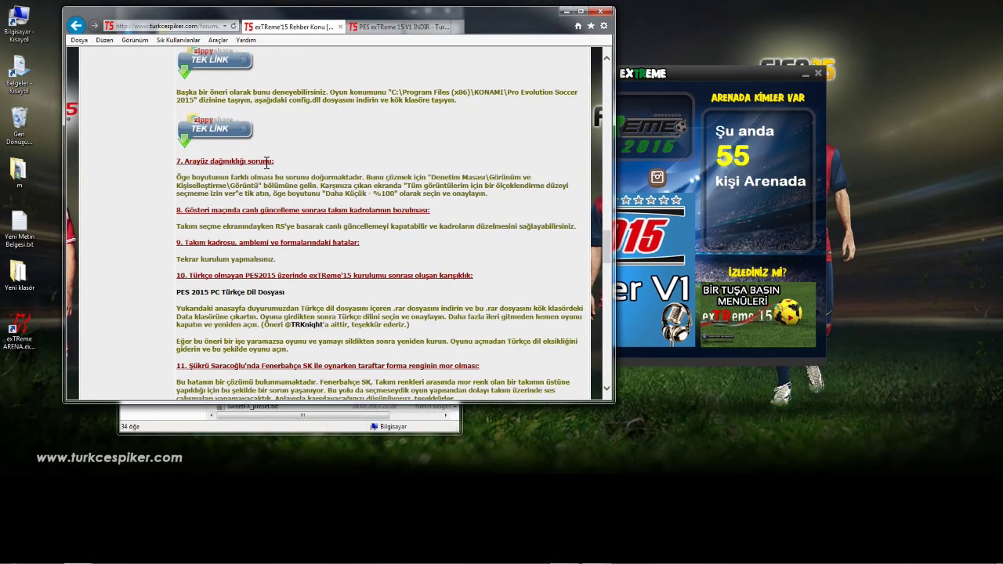
left_click_drag(276, 162, 185, 163)
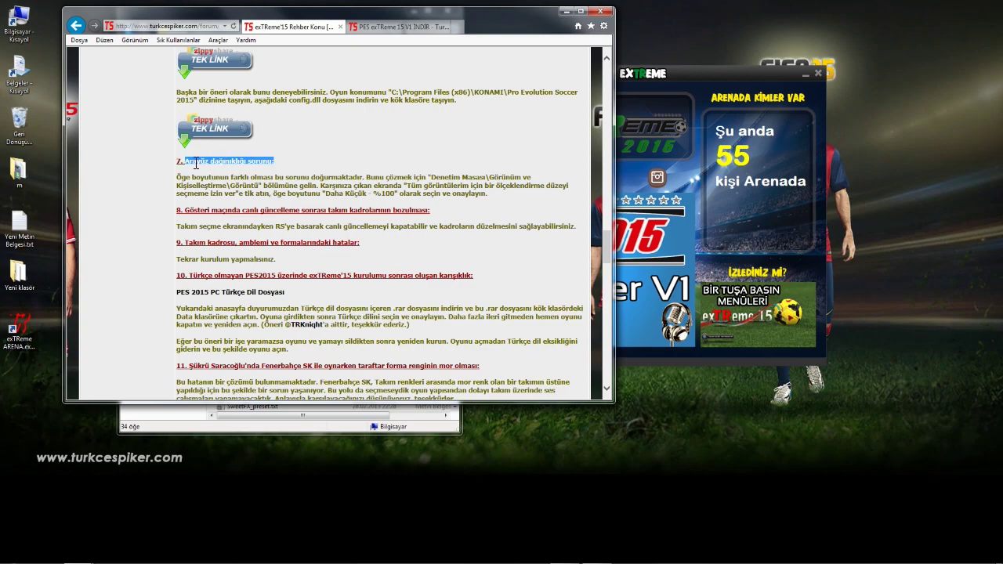
left_click(257, 187)
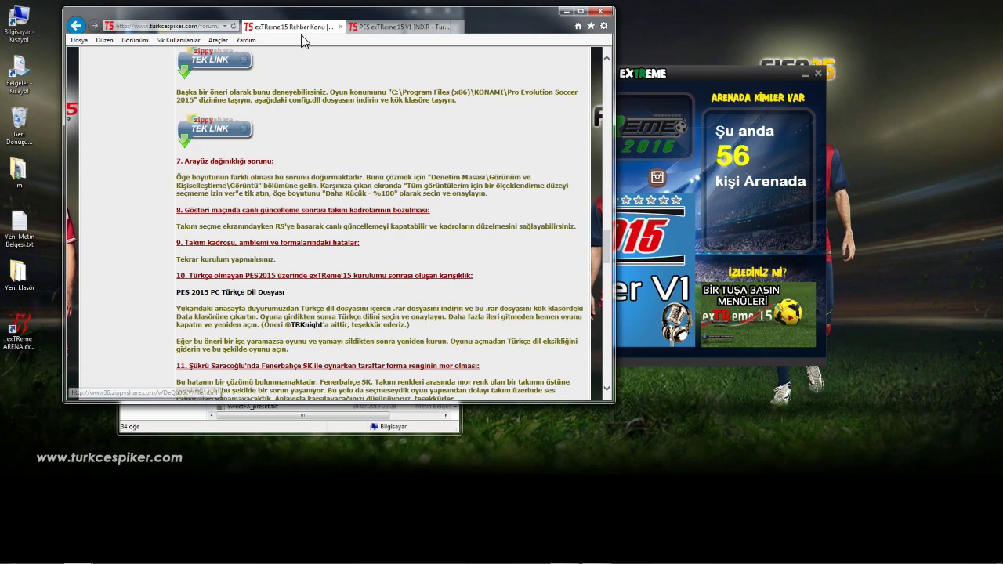
left_click(681, 80)
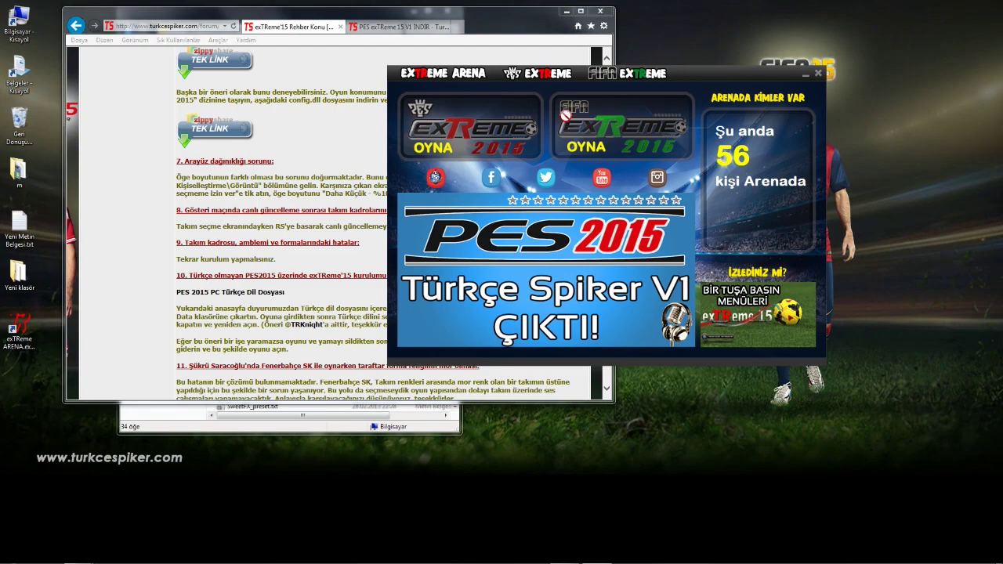
left_click(534, 51)
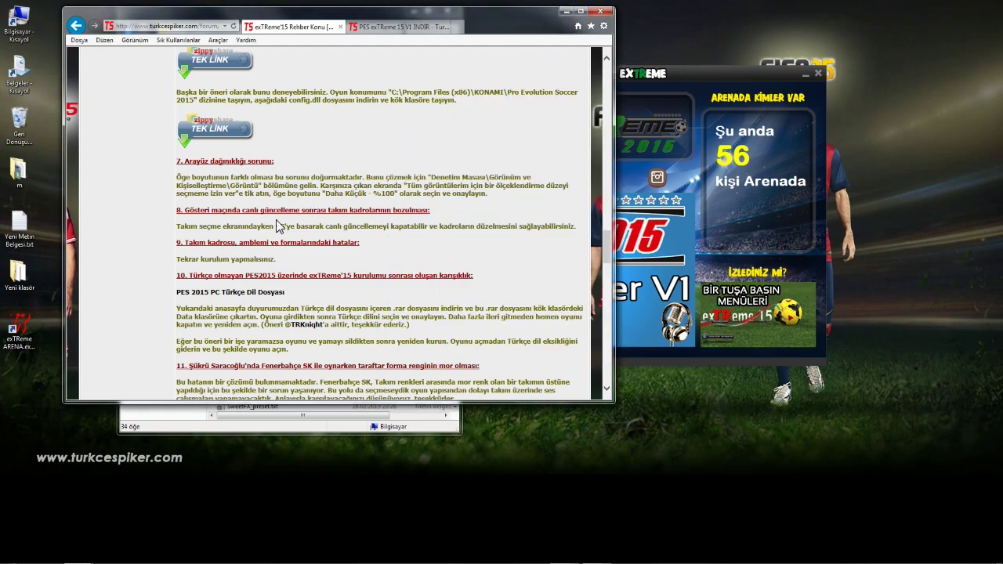
Review the remaining entries of the error list and highlight the "d3d11.dll" error heading.
scroll(290, 223, "down", 3)
scroll(292, 223, "down", 3)
scroll(290, 227, "down", 1)
scroll(290, 227, "down", 2)
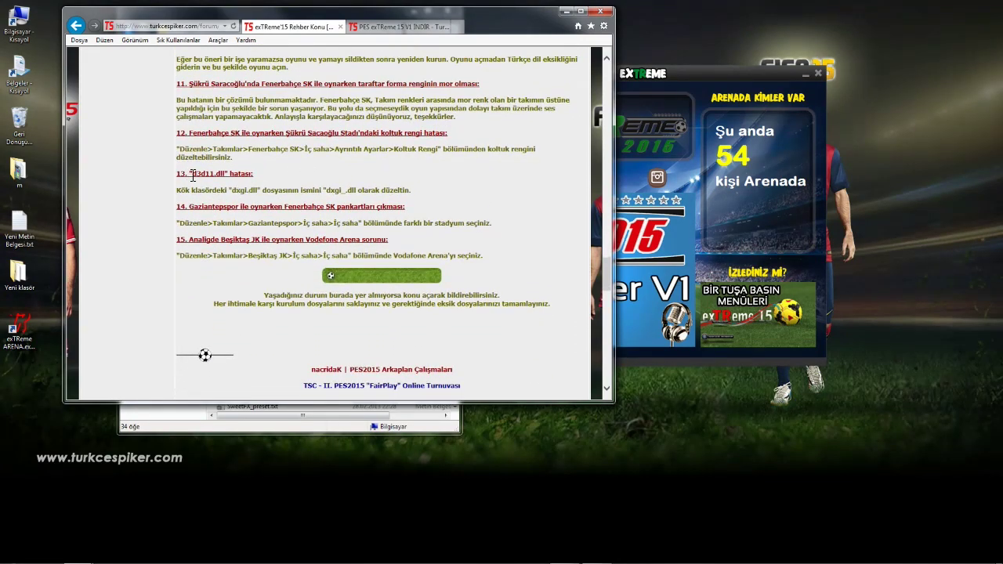
left_click_drag(191, 175, 258, 176)
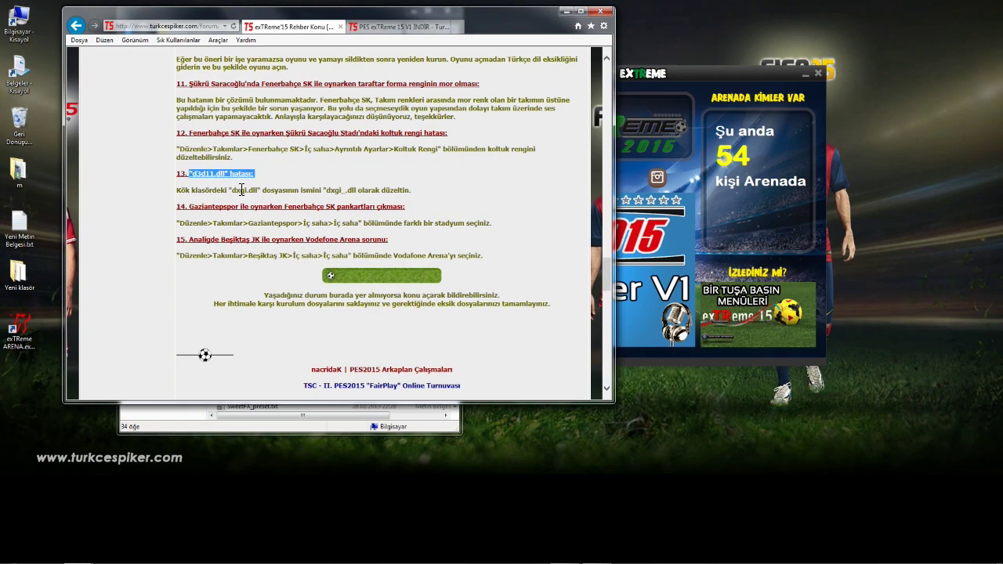
Clear the heading highlight and move the browser window aside to bring the Pro Evolution Soccer 2015 folder forward.
left_click(198, 178)
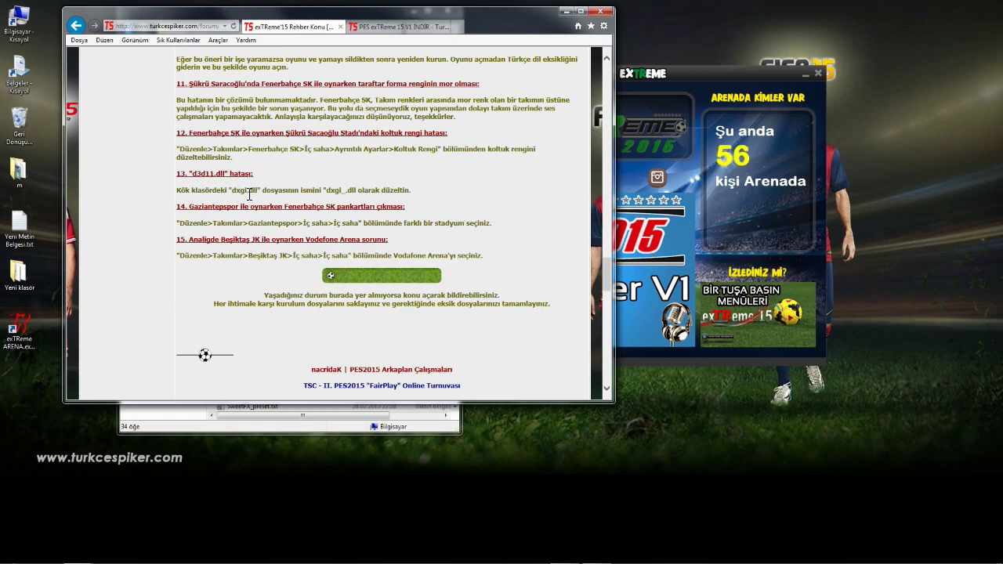
left_click_drag(508, 32, 807, 36)
left_click(264, 231)
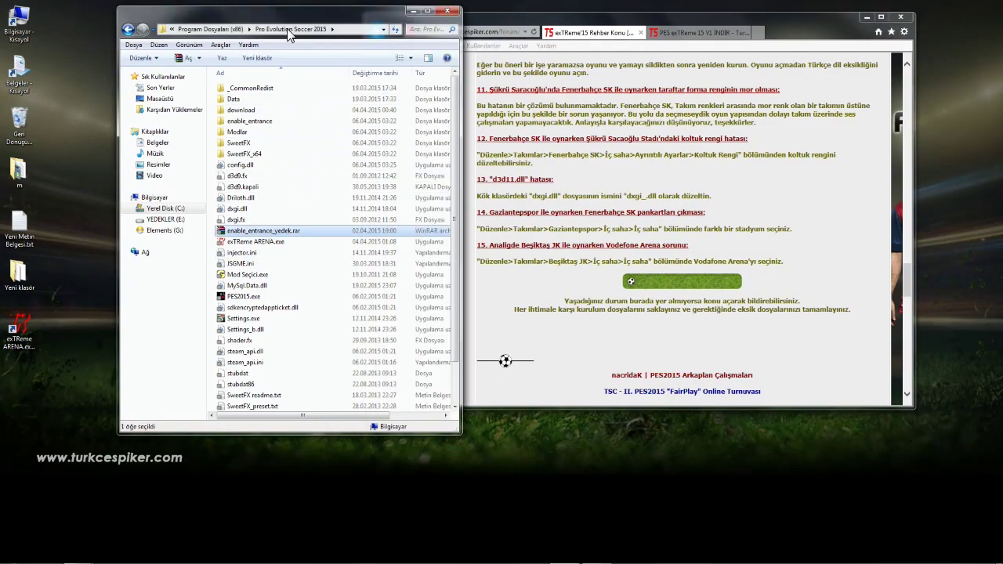
Rename the dxgi.dll file in the Pro Evolution Soccer 2015 root folder as dxgi_.dll.
left_click(237, 210)
key("F2")
key("Right")
type("_")
key("Return")
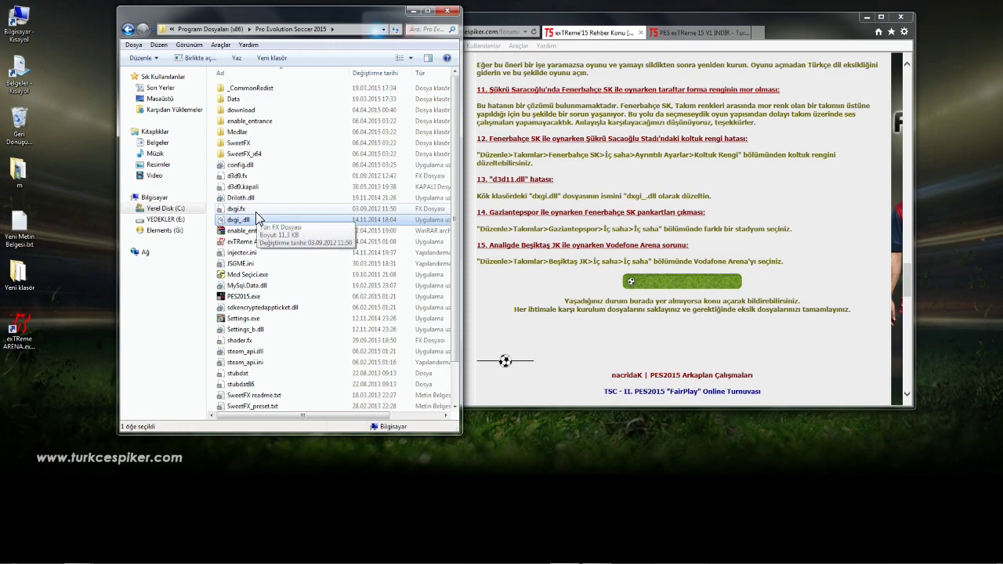
Return to the guide thread and review the last error entries and the posts below them.
left_click(503, 273)
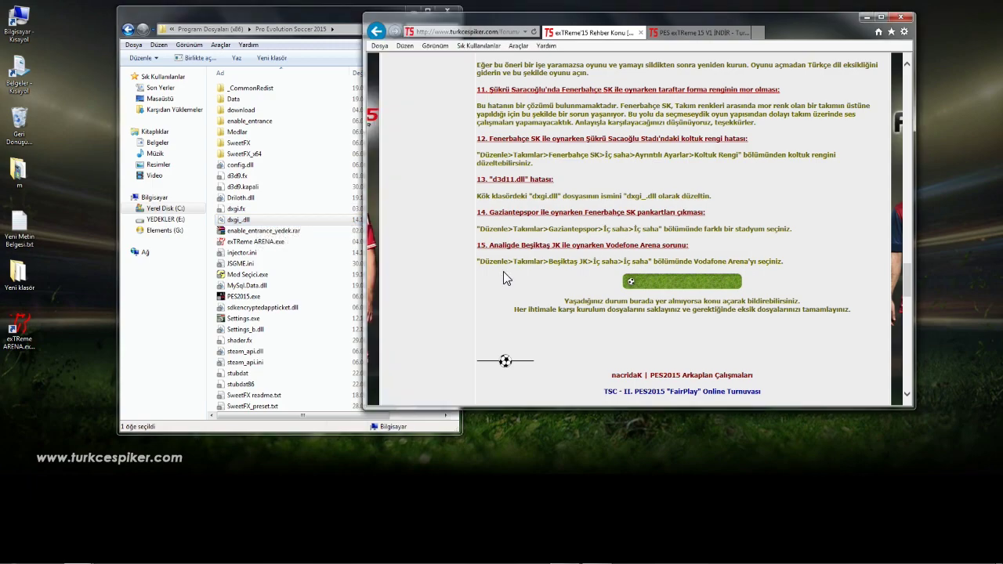
scroll(508, 258, "down", 5)
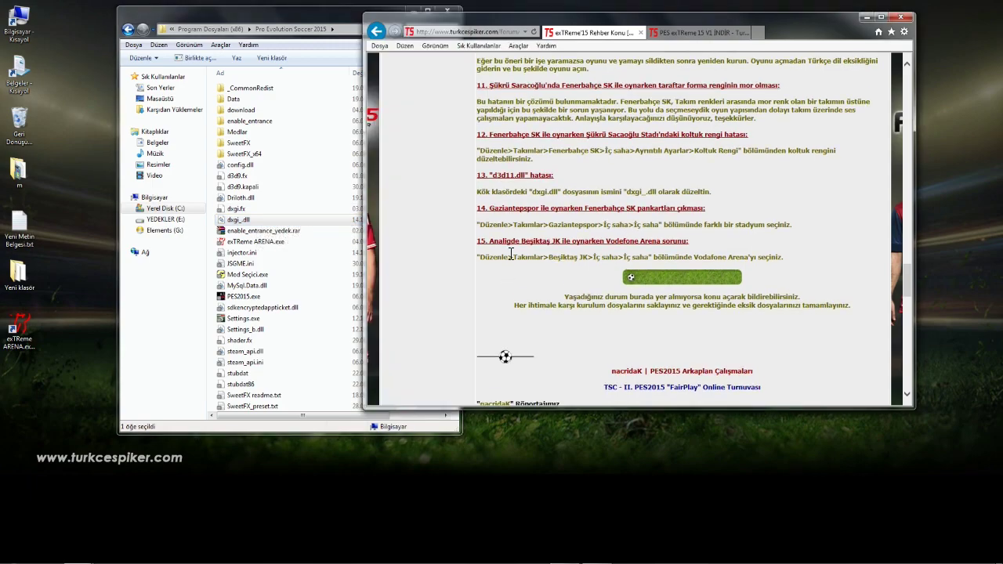
scroll(509, 259, "down", 10)
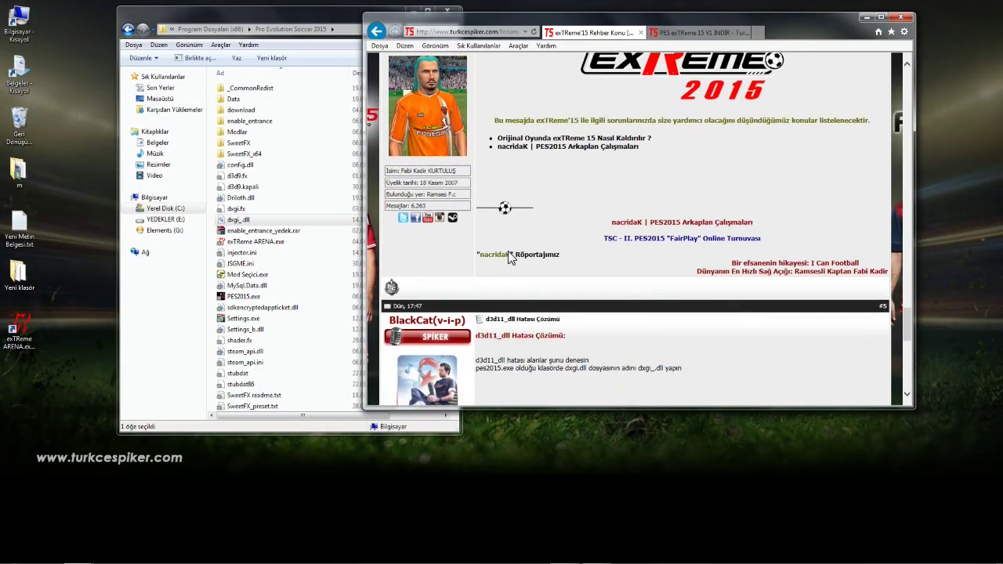
scroll(506, 250, "up", 1)
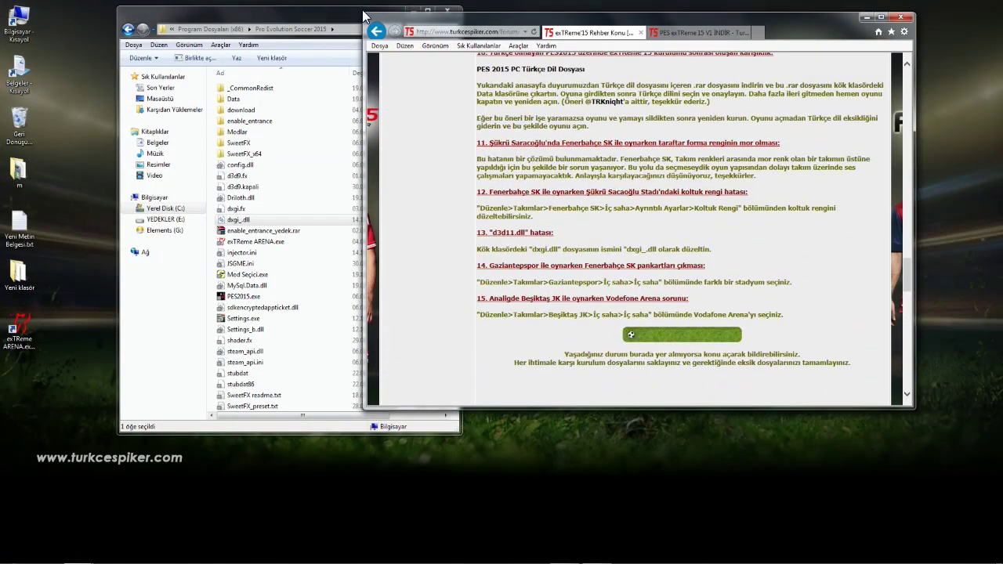
Bring the Pro Evolution Soccer 2015 folder window forward and place it beside the guide thread without overlap.
left_click(338, 54)
left_click_drag(359, 14, 307, 19)
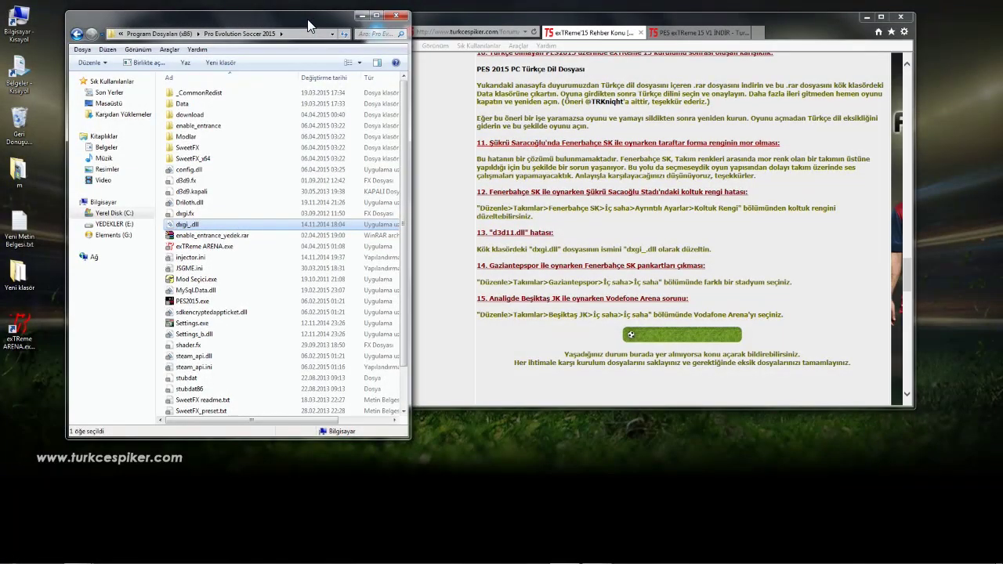